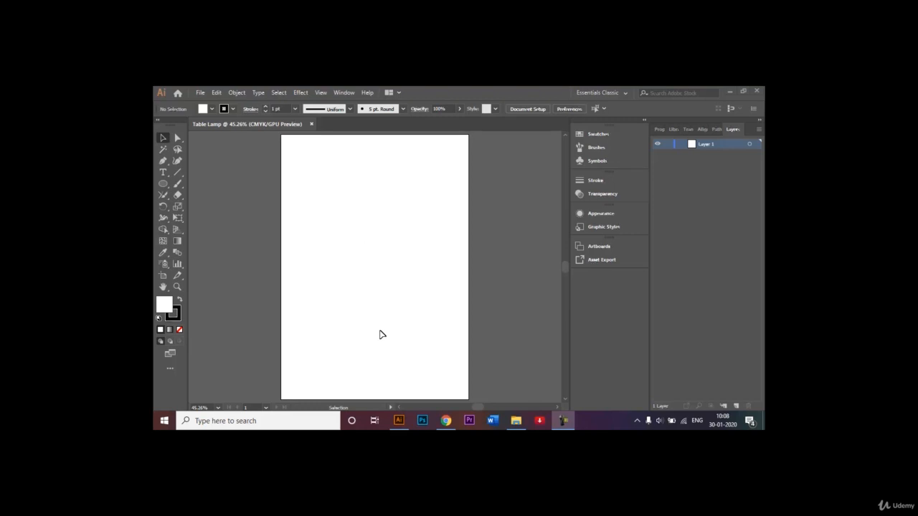
# - Rename the existing layer as Shade
pyautogui.doubleClick(713, 144)
pyautogui.press('BackSpace')
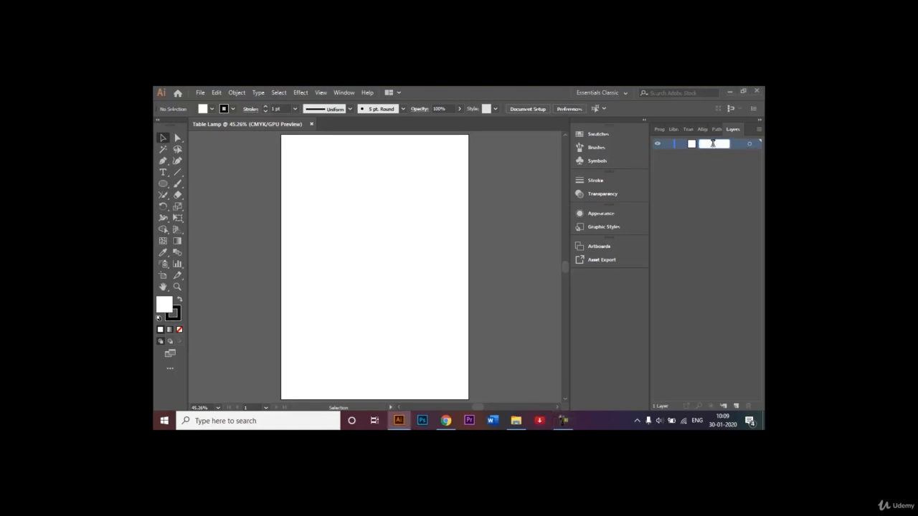
pyautogui.write('Shade')
pyautogui.click(717, 182)
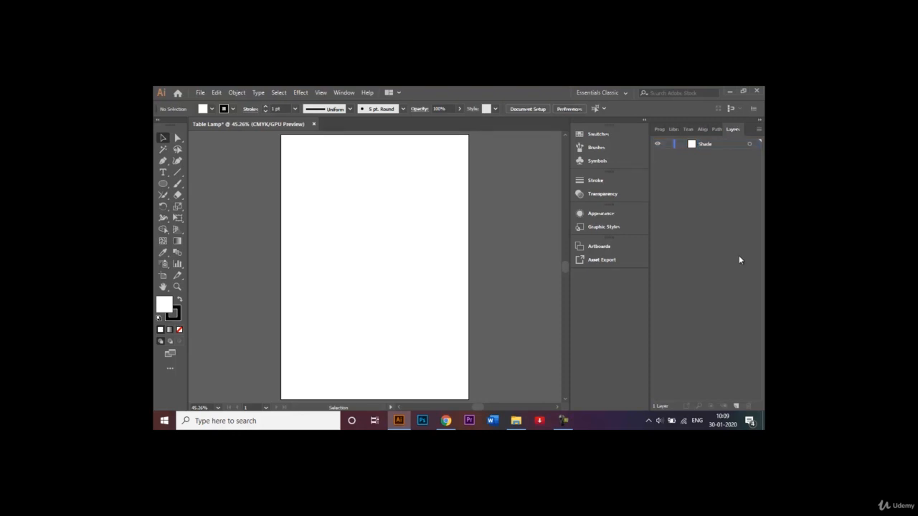
# - Add a new layer above the Shade layer and name it Stand
pyautogui.click(737, 406)
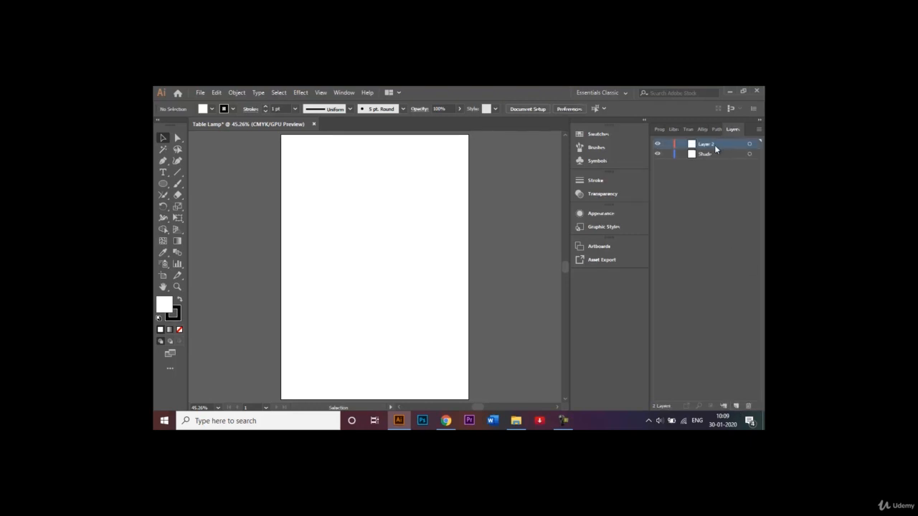
pyautogui.press('BackSpace')
pyautogui.write('Stand')
pyautogui.click(721, 175)
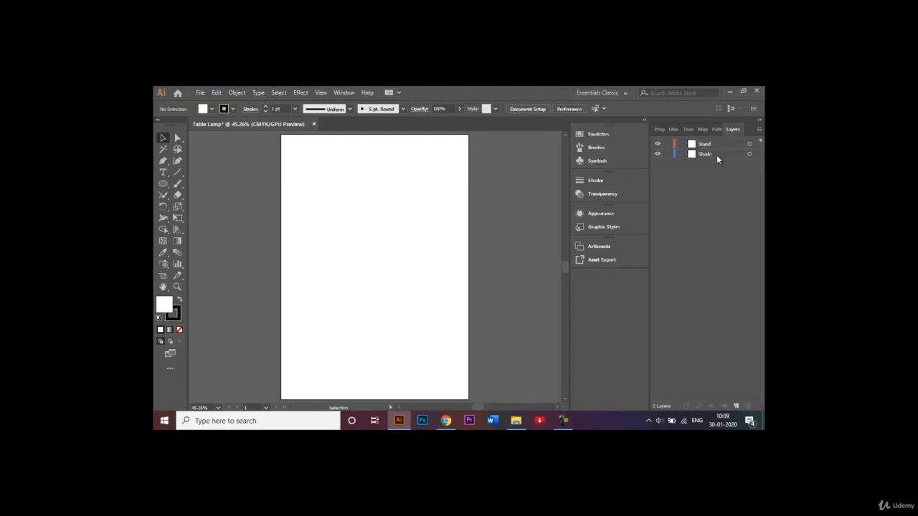
# - Draw an unfilled rectangle with a black outline on the Shade layer, slightly above the middle of the artboard
pyautogui.click(716, 157)
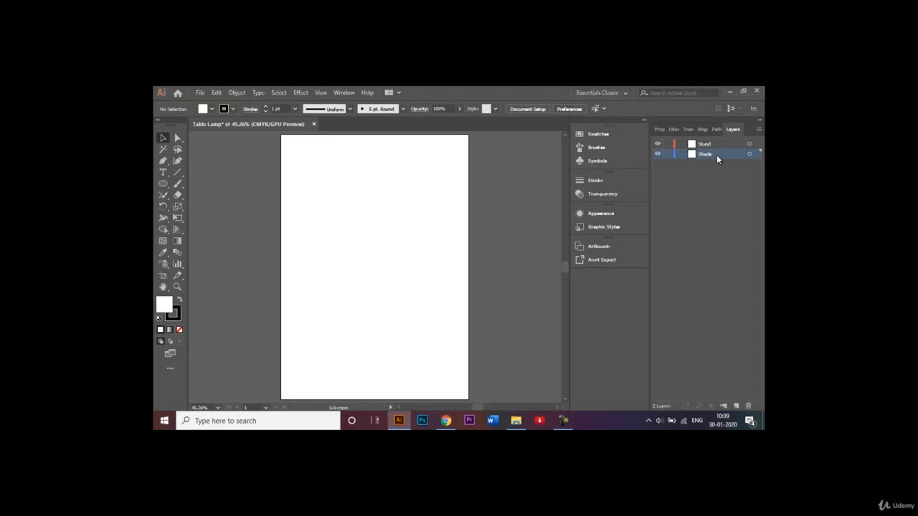
pyautogui.click(164, 188)
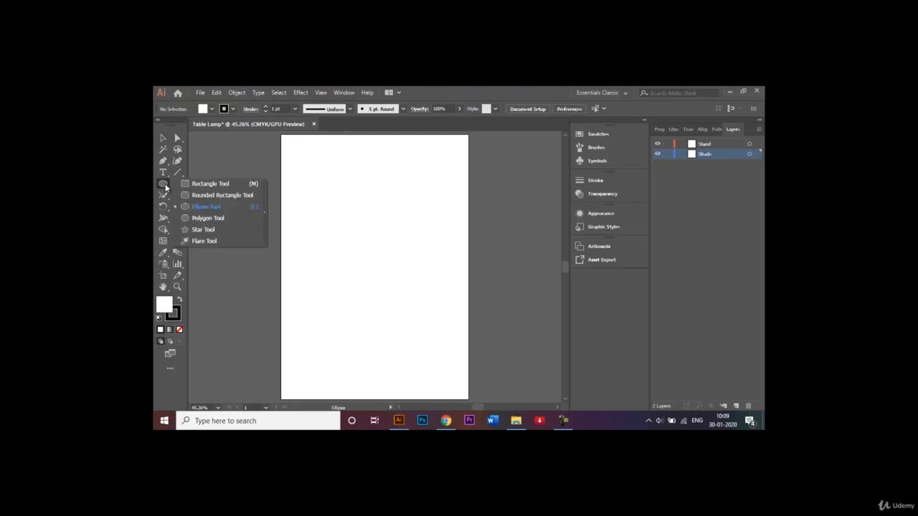
pyautogui.click(202, 188)
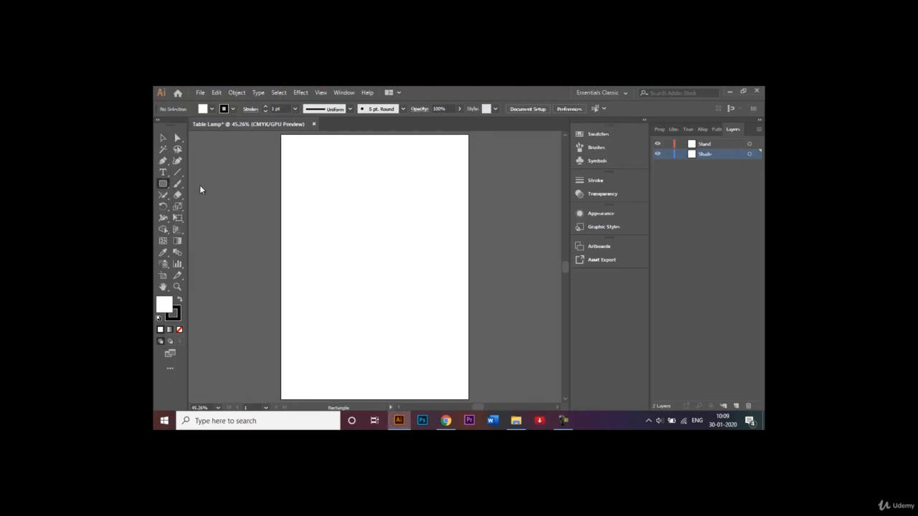
pyautogui.click(179, 329)
pyautogui.moveTo(325, 208); pyautogui.dragTo(426, 277)
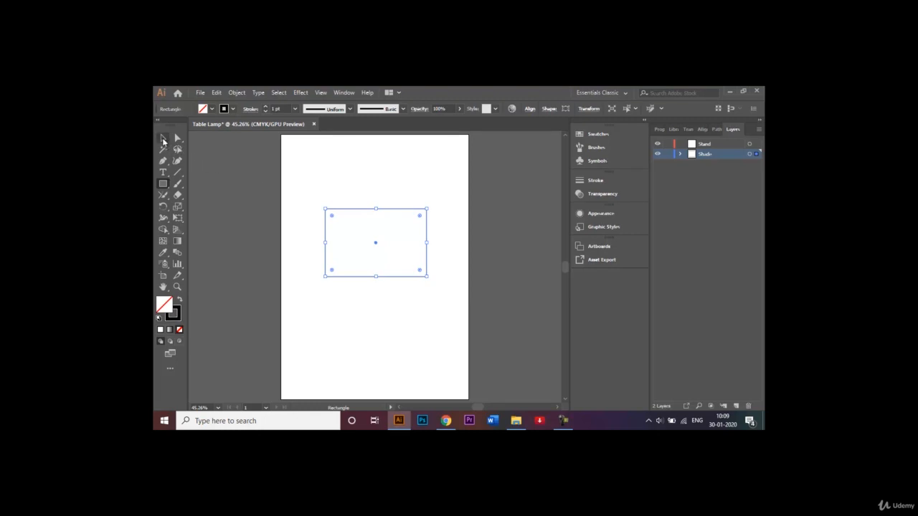
pyautogui.click(162, 140)
pyautogui.click(356, 160)
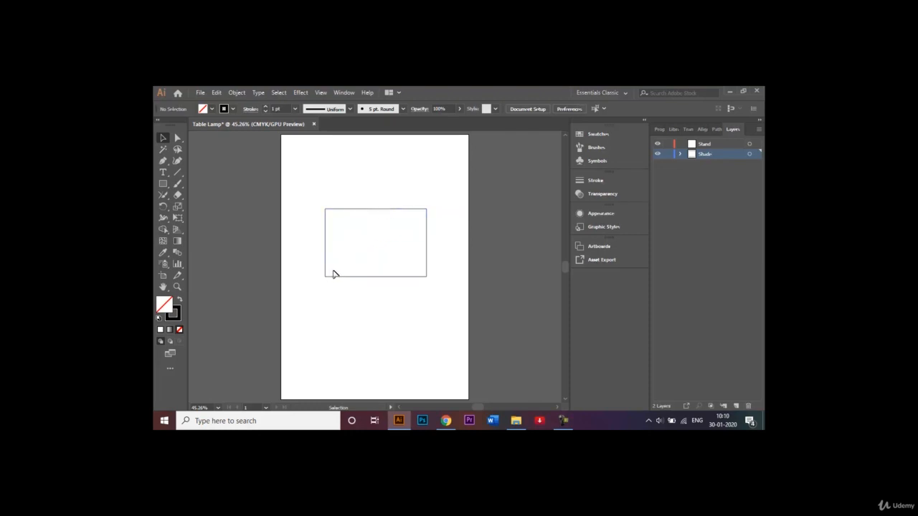
# - Taper the rectangle's upper edge by nudging each of its two top corner points inward by four large increments
pyautogui.click(179, 138)
pyautogui.click(327, 209)
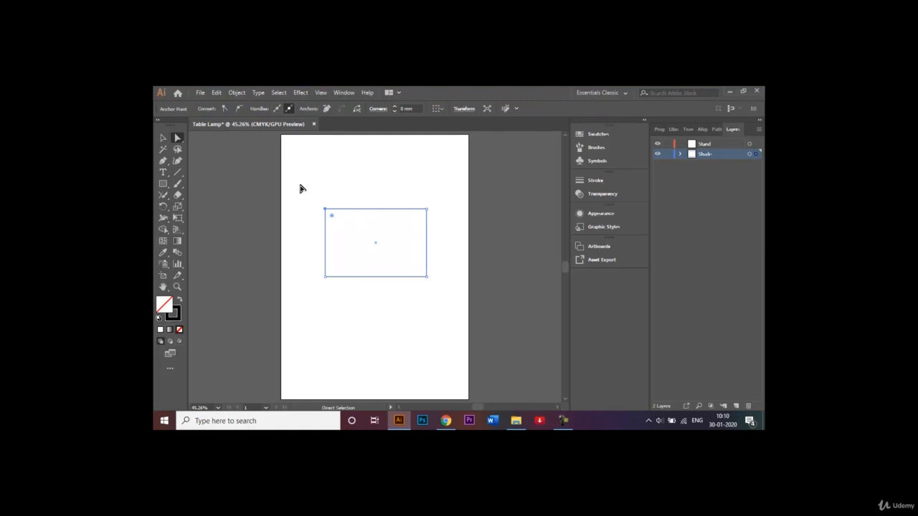
pyautogui.press('shift')
pyautogui.hotkey('shift', 'Right')
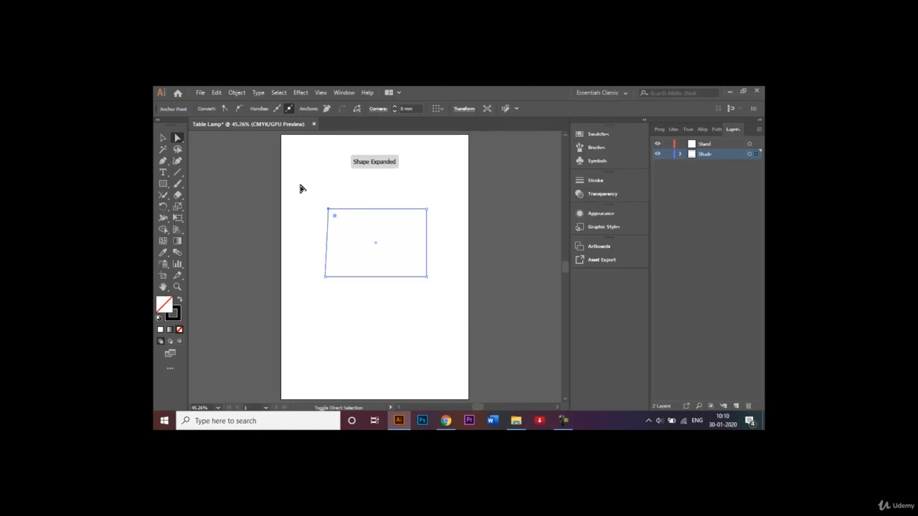
pyautogui.hotkey('shift', 'Right')
pyautogui.hotkey('shift', 'Right')
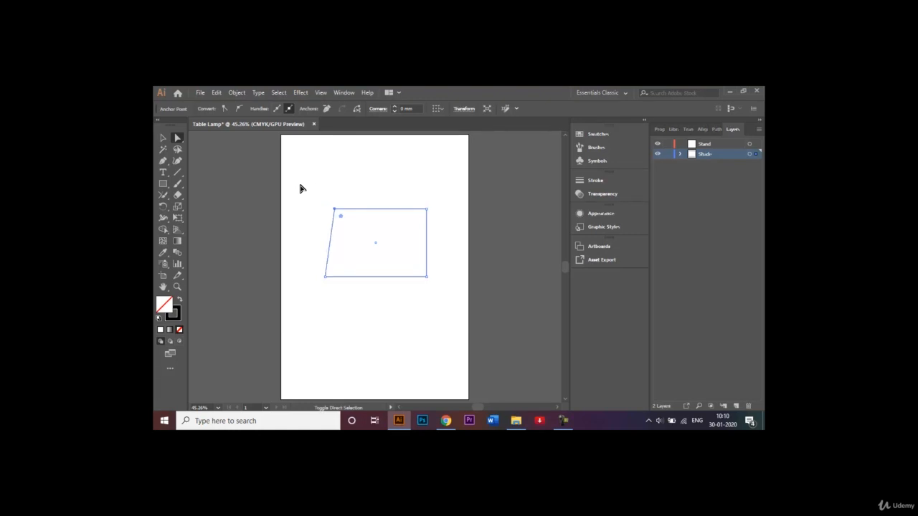
pyautogui.hotkey('shift', 'Right')
pyautogui.click(427, 210)
pyautogui.hotkey('shift', 'Left')
pyautogui.hotkey('shift', 'Left')
pyautogui.hotkey('shift', 'Left')
pyautogui.hotkey('shift', 'Left')
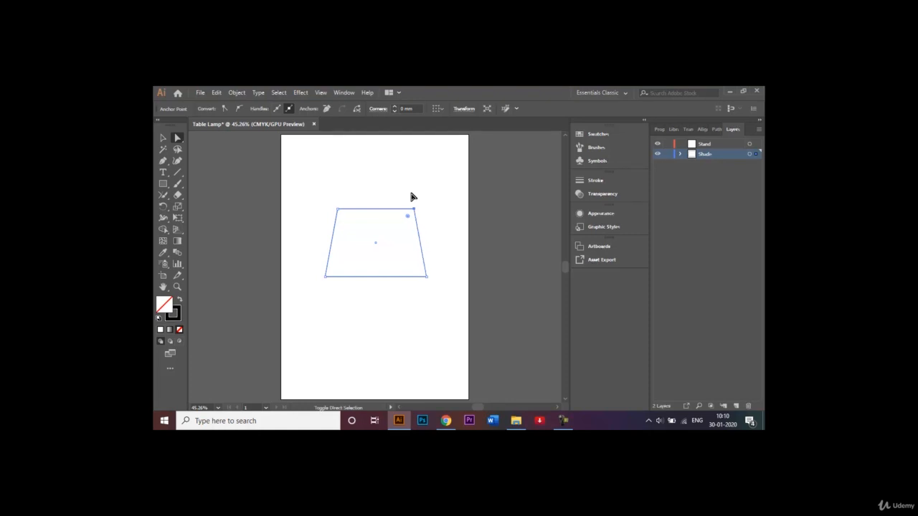
# - Widen the lampshade's base by nudging each of its two bottom corner points outward by three large increments, then deselect it
pyautogui.click(325, 276)
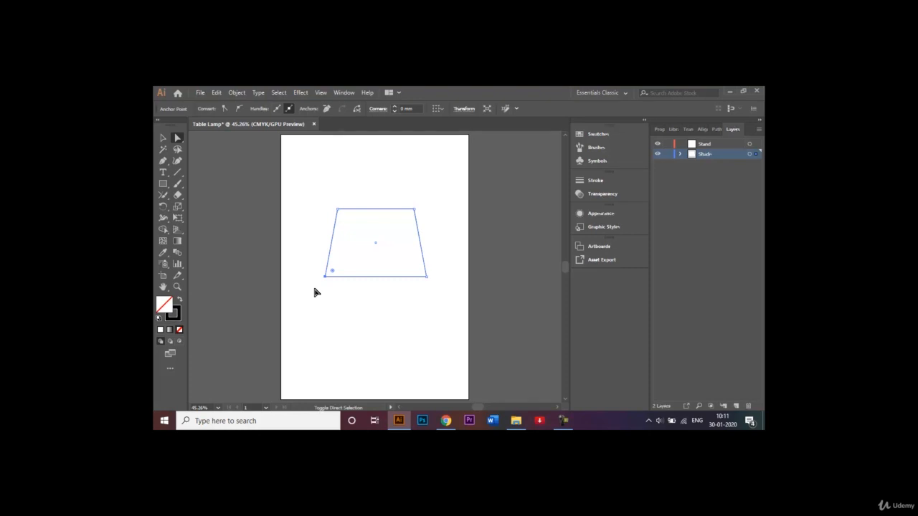
pyautogui.hotkey('shift', 'Left')
pyautogui.hotkey('shift', 'Left')
pyautogui.hotkey('shift', 'Left')
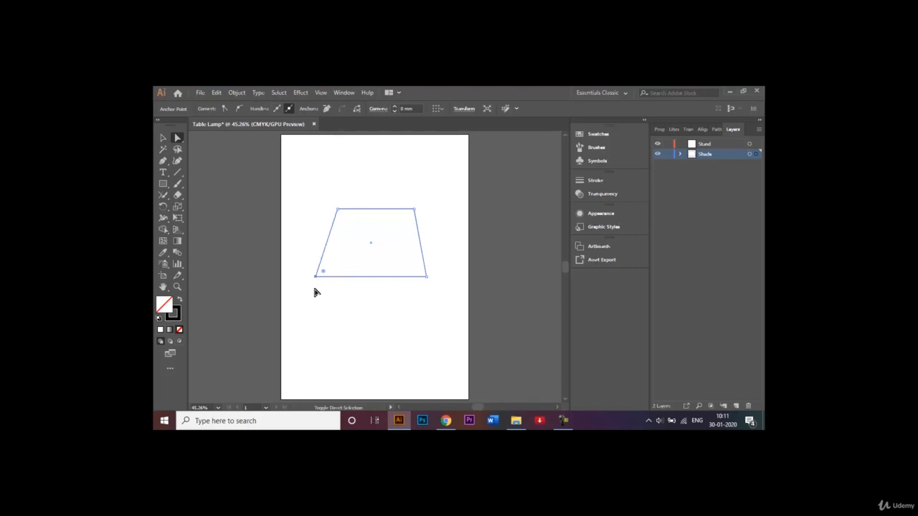
pyautogui.click(426, 277)
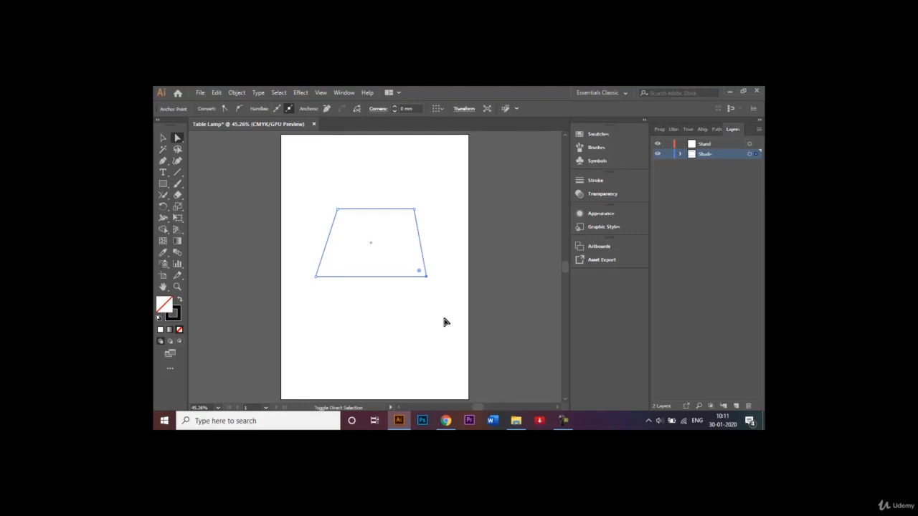
pyautogui.hotkey('shift', 'Right')
pyautogui.hotkey('shift', 'Right')
pyautogui.hotkey('shift', 'Right')
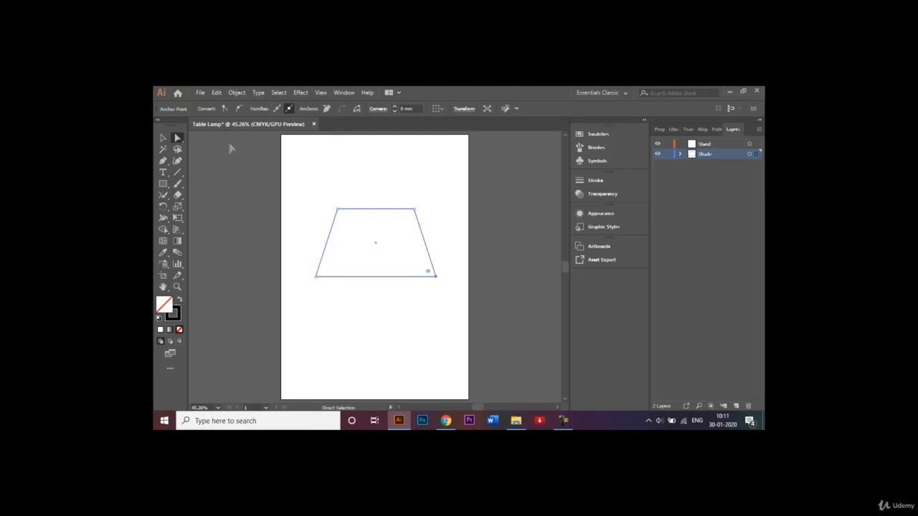
pyautogui.click(163, 138)
pyautogui.click(301, 176)
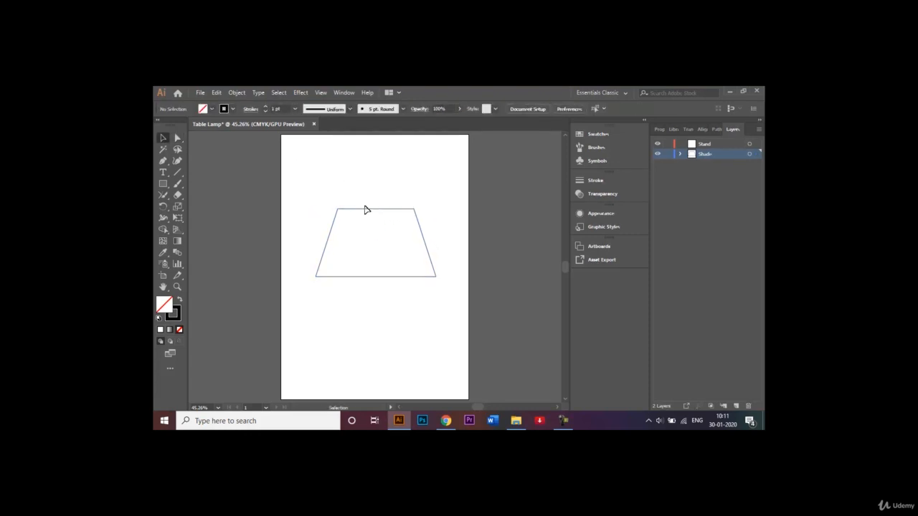
# - Round both top corners of the lampshade trapezoid together with a large radius
pyautogui.click(177, 138)
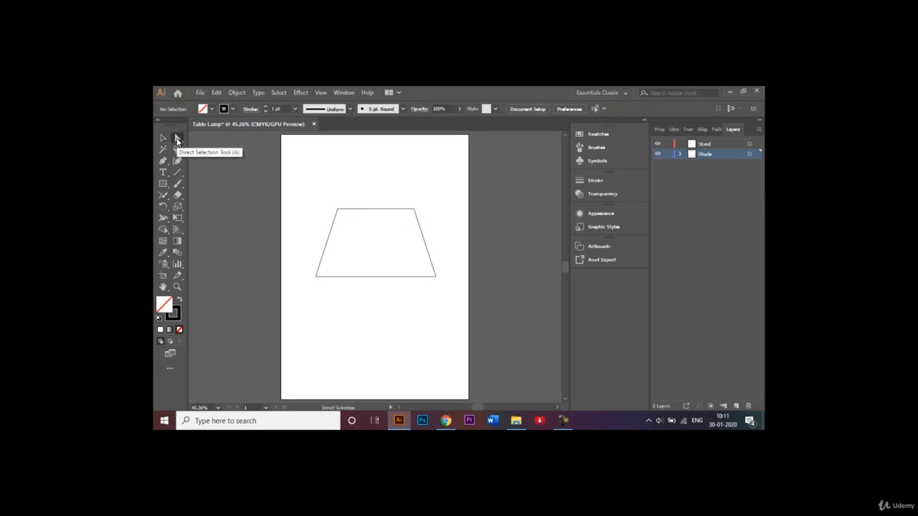
pyautogui.click(337, 210)
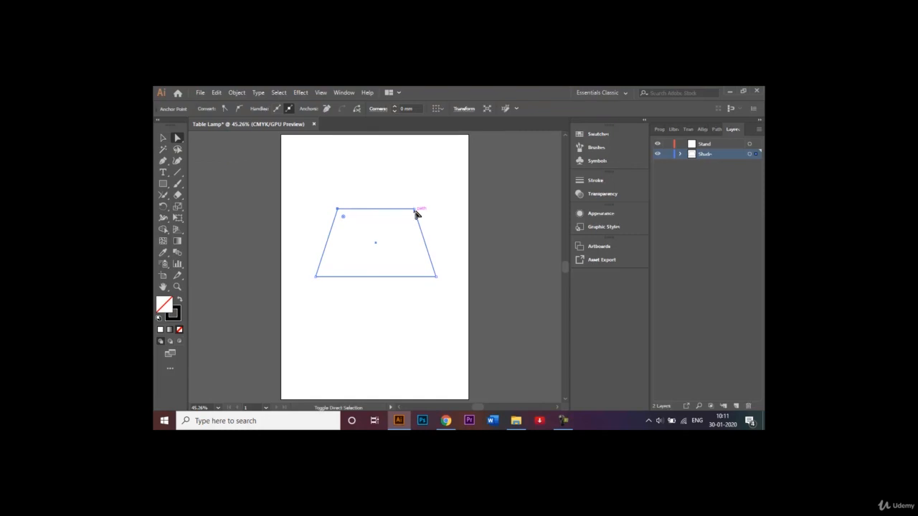
pyautogui.keyDown('shift'); pyautogui.click(415, 210); pyautogui.keyUp('shift')
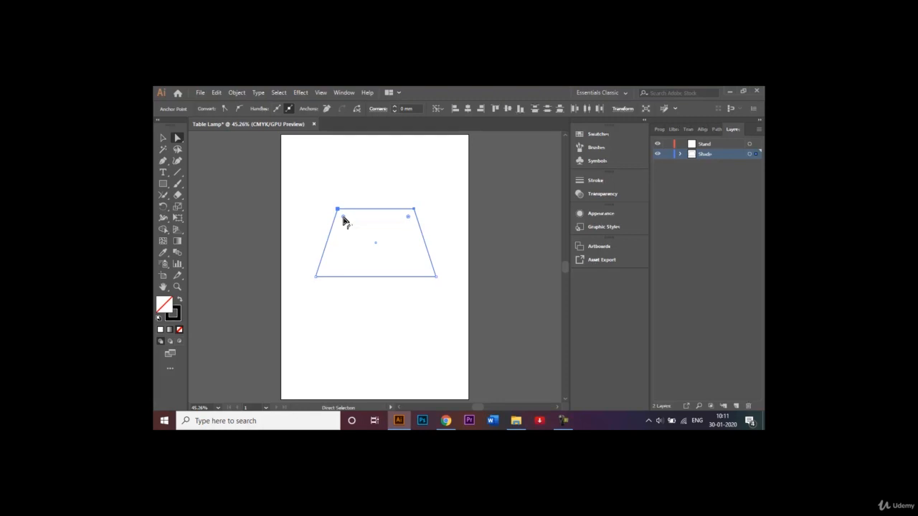
pyautogui.moveTo(342, 221); pyautogui.dragTo(352, 231)
# - Round both bottom corners of the lampshade together with a small radius and deselect the shape
pyautogui.click(316, 276)
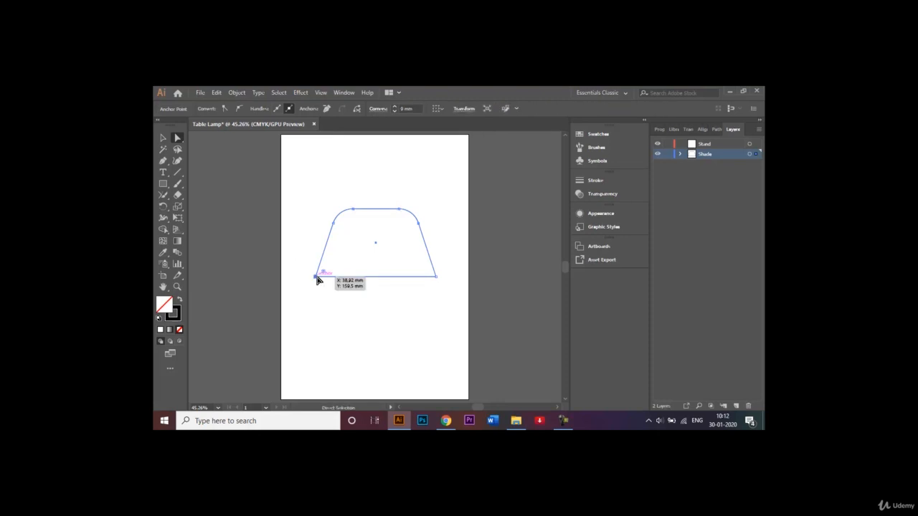
pyautogui.keyDown('shift'); pyautogui.click(435, 276); pyautogui.keyUp('shift')
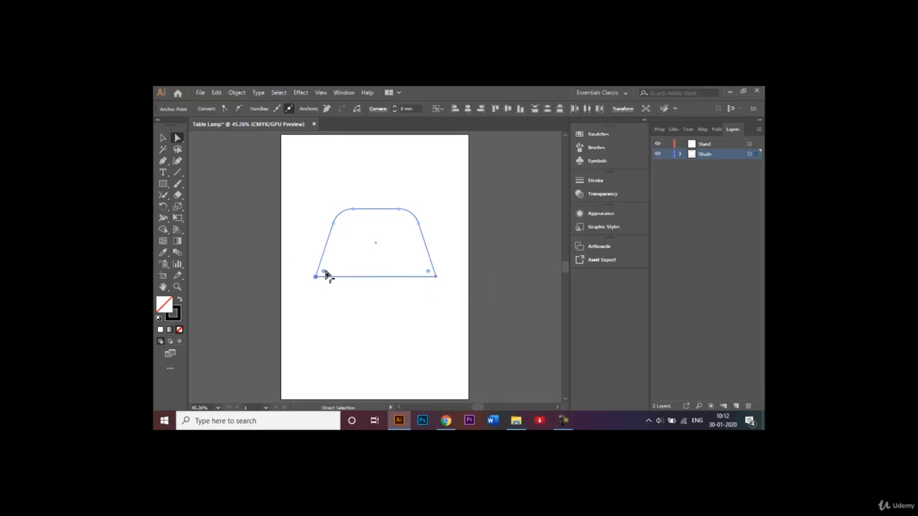
pyautogui.moveTo(324, 276); pyautogui.dragTo(326, 277)
pyautogui.click(164, 139)
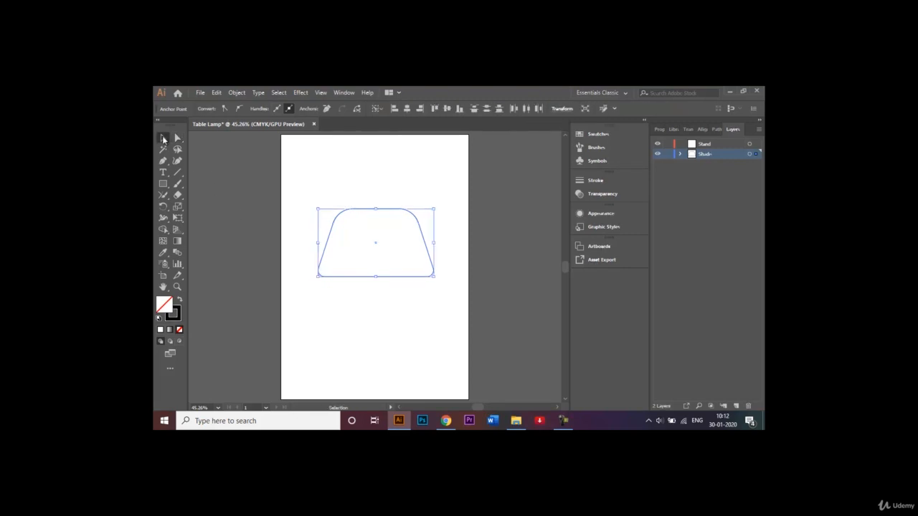
pyautogui.click(399, 178)
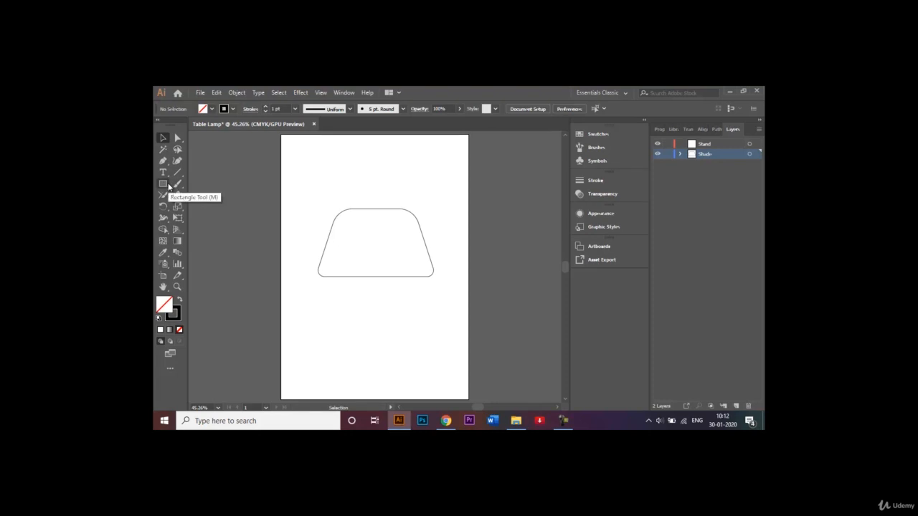
# - Draw a thin rectangle across the lampshade's base, extending past both sides, and lower its top edge to make a narrower band
pyautogui.click(167, 185)
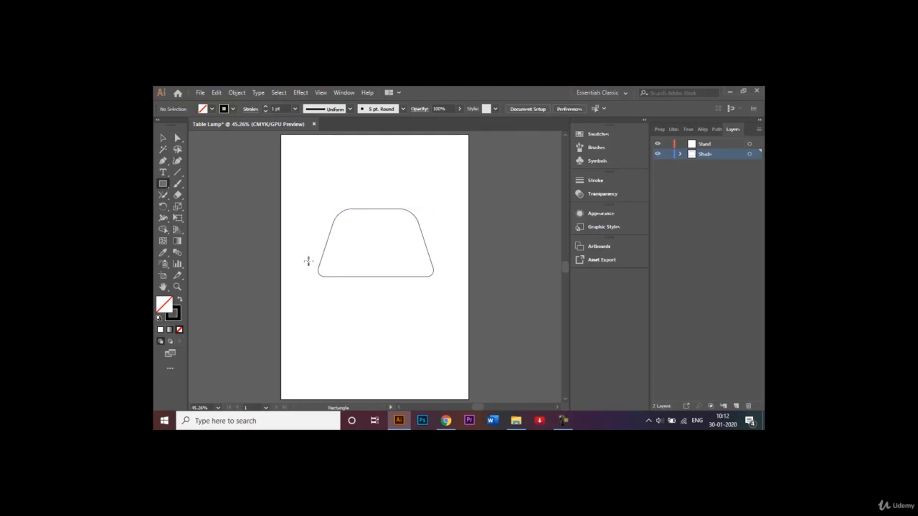
pyautogui.moveTo(308, 261); pyautogui.dragTo(443, 276)
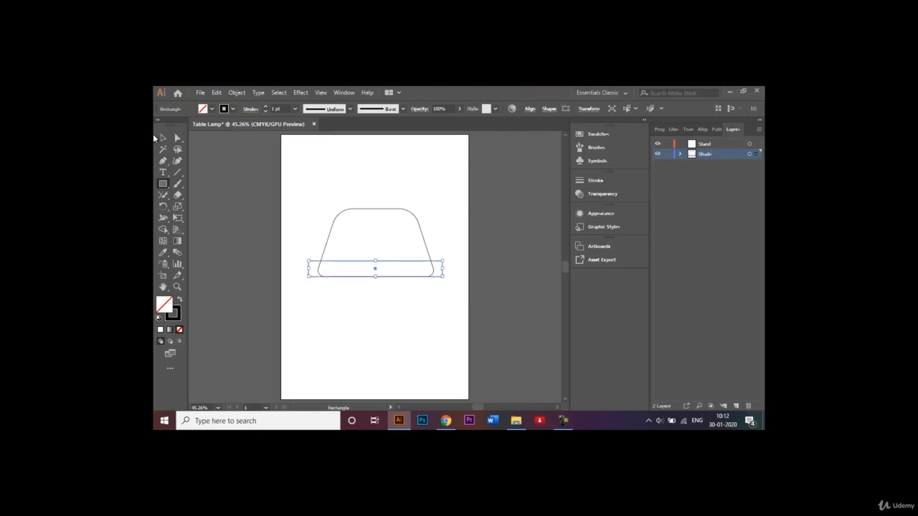
pyautogui.click(164, 136)
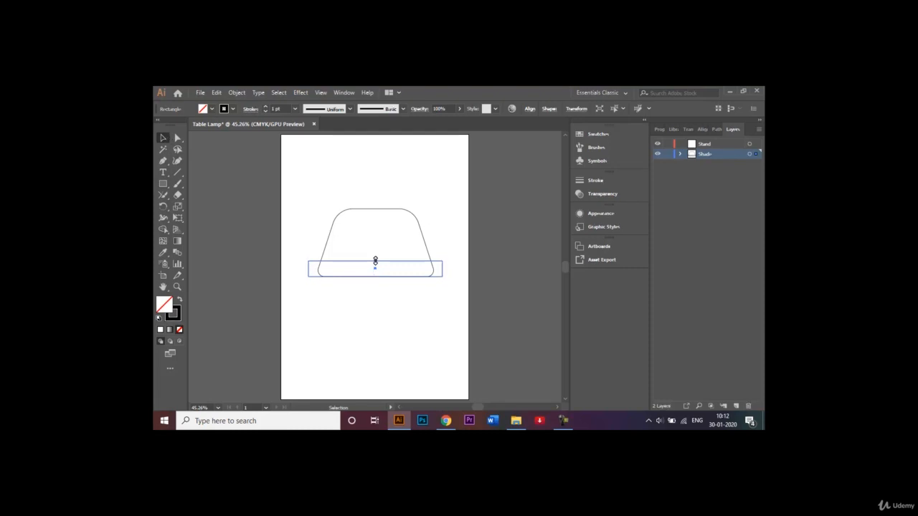
pyautogui.moveTo(375, 261); pyautogui.dragTo(376, 268)
pyautogui.click(452, 250)
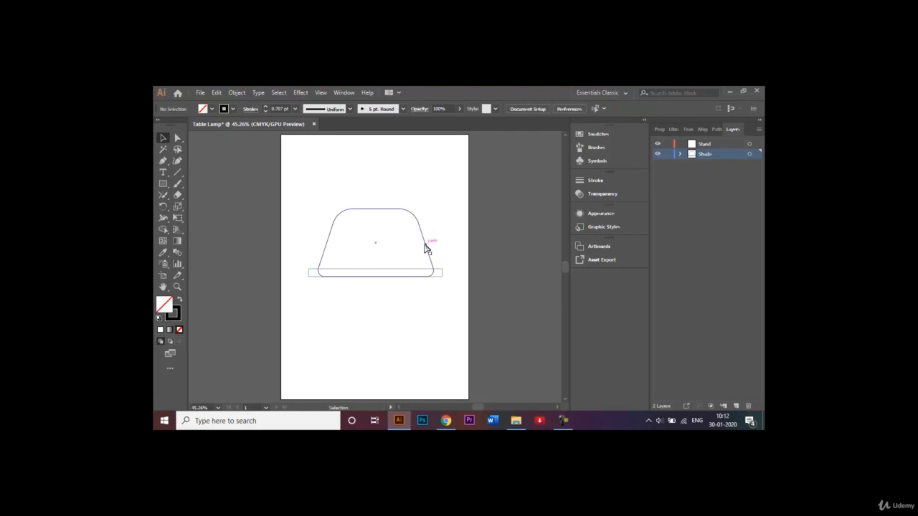
# - Nudge the band's top-left and bottom-left corner points right to line up with the lampshade's left edge
pyautogui.hotkey('ctrl', '+')
pyautogui.hotkey('ctrl', '+')
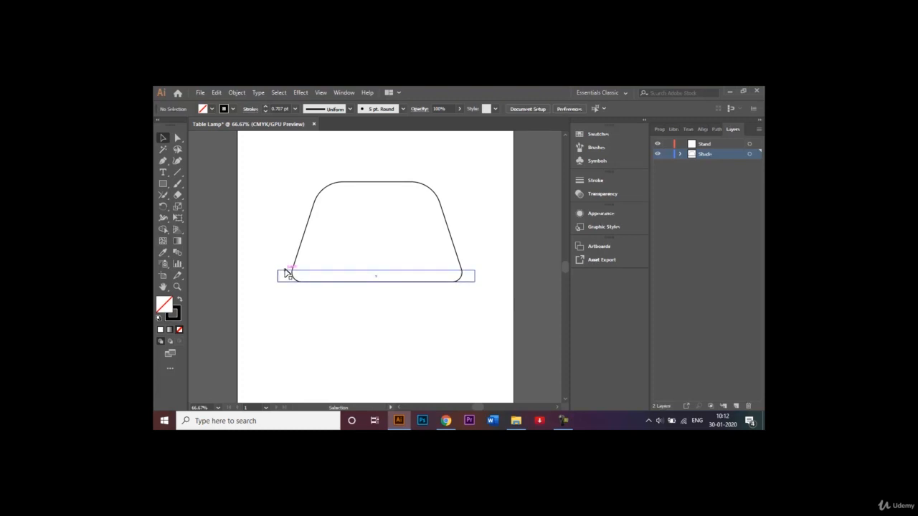
pyautogui.click(177, 137)
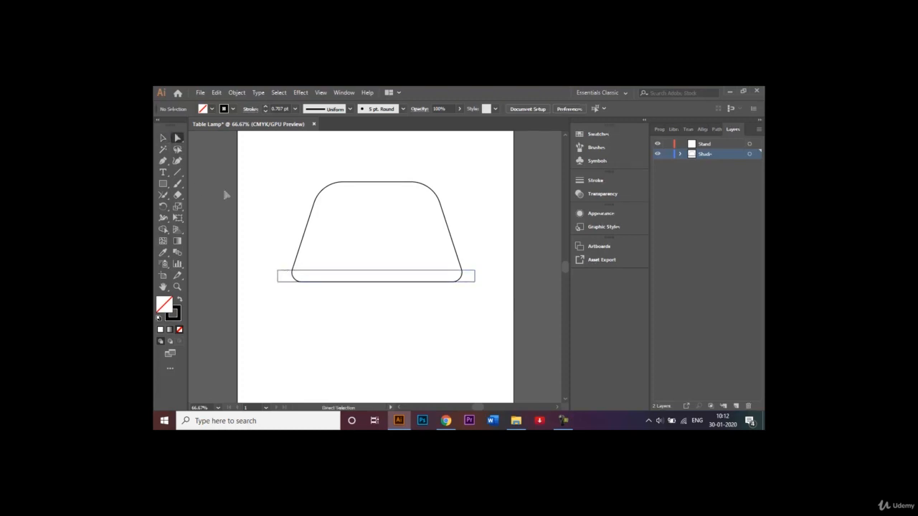
pyautogui.click(279, 274)
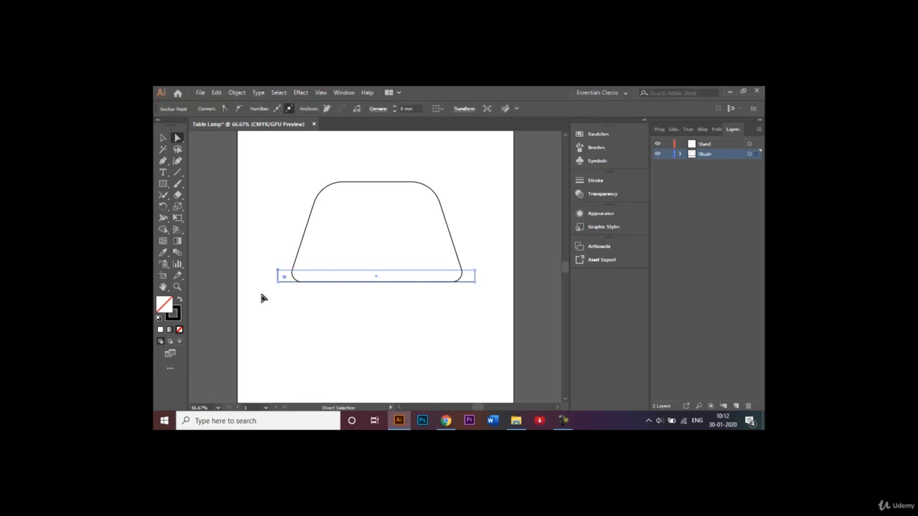
pyautogui.press('Right')
pyautogui.press('Right')
pyautogui.press('Right')
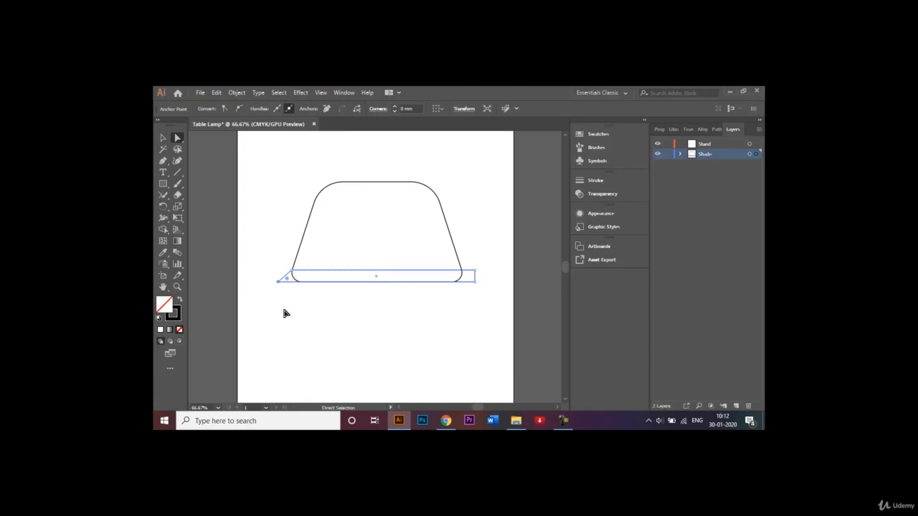
pyautogui.hotkey('shift', 'Right')
pyautogui.hotkey('shift', 'Right')
pyautogui.hotkey('shift', 'Right')
# - Round the band's bottom-left corner to follow the lampshade's rounded corner, then deselect the band
pyautogui.moveTo(300, 272); pyautogui.dragTo(312, 277)
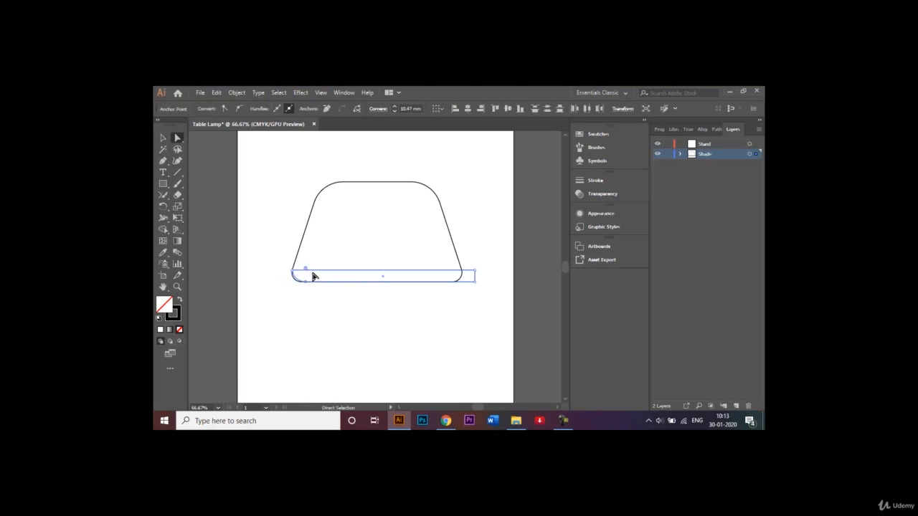
pyautogui.click(313, 273)
pyautogui.click(163, 138)
pyautogui.click(247, 247)
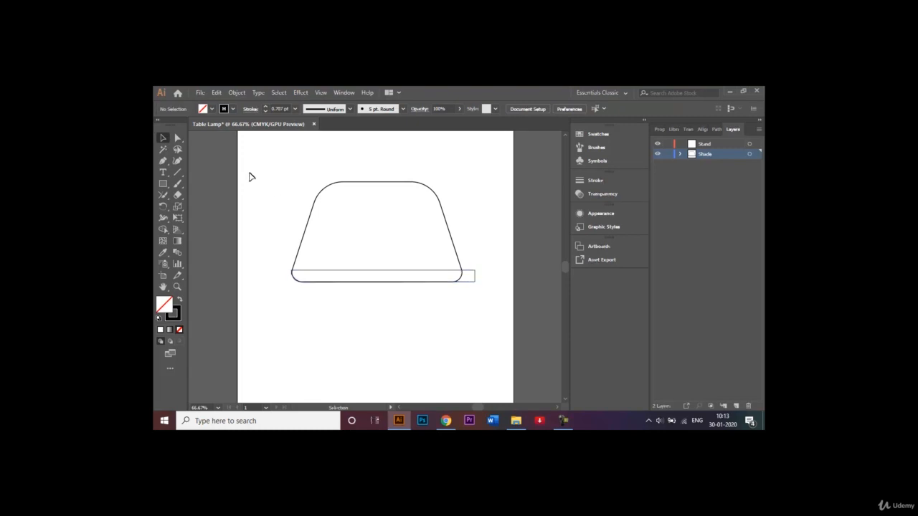
# - Nudge the yellow-to-be band's protruding end corner points left to line up with the lampshade's right edge
pyautogui.click(177, 138)
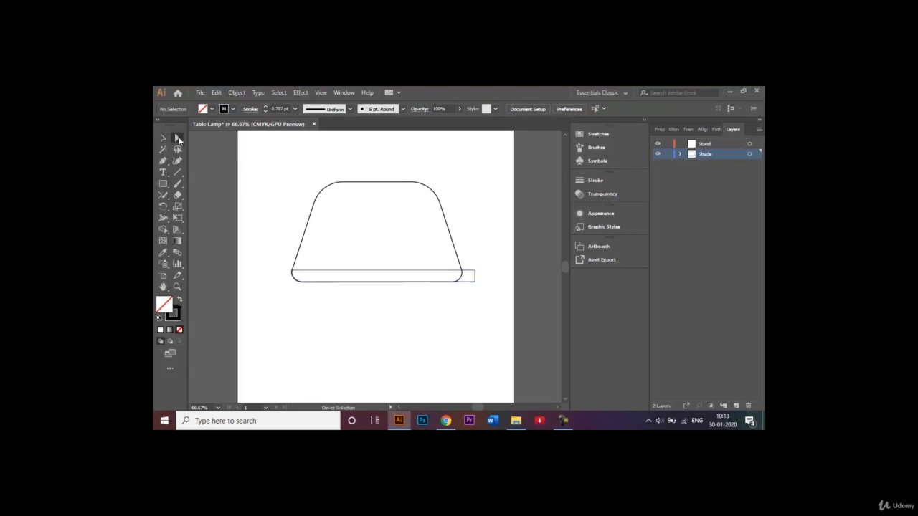
pyautogui.click(475, 271)
pyautogui.hotkey('shift', 'Left')
pyautogui.hotkey('shift', 'Left')
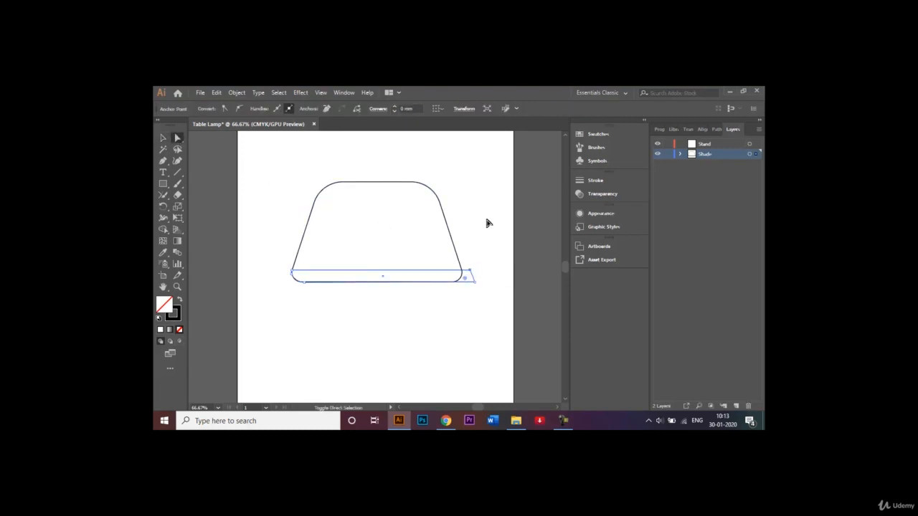
pyautogui.press('Left')
pyautogui.press('Left')
pyautogui.press('Left')
pyautogui.press('Left')
pyautogui.press('Left')
pyautogui.press('Left')
# - Round the band's bottom-right corner to follow the lampshade's rounded corner, then deselect the band
pyautogui.moveTo(451, 275)
pyautogui.mouseDown()
pyautogui.moveTo(438, 264)
pyautogui.moveTo(464, 271)
pyautogui.mouseUp()
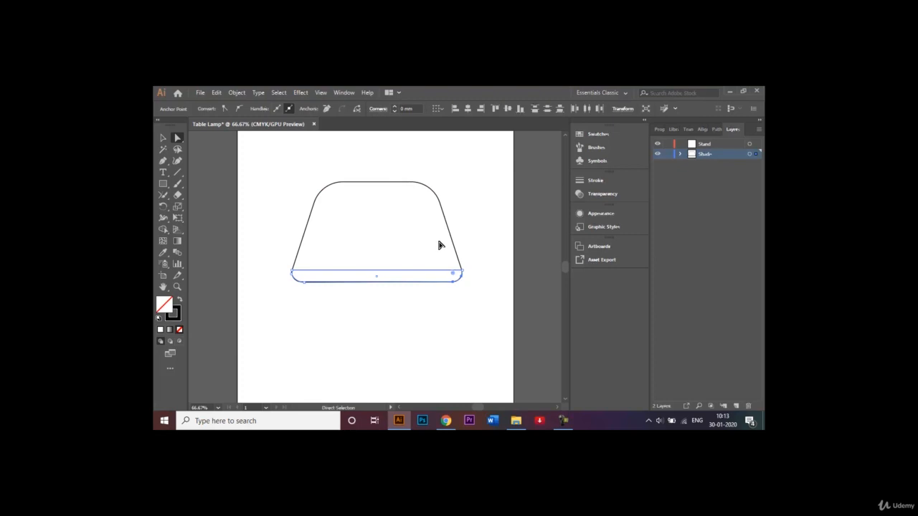
pyautogui.click(163, 138)
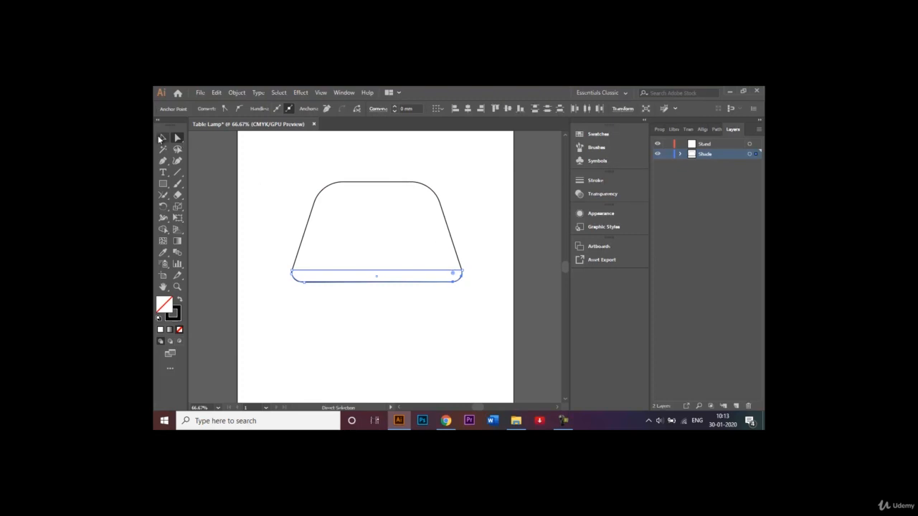
pyautogui.click(200, 244)
pyautogui.hscroll(2, 198, 239)
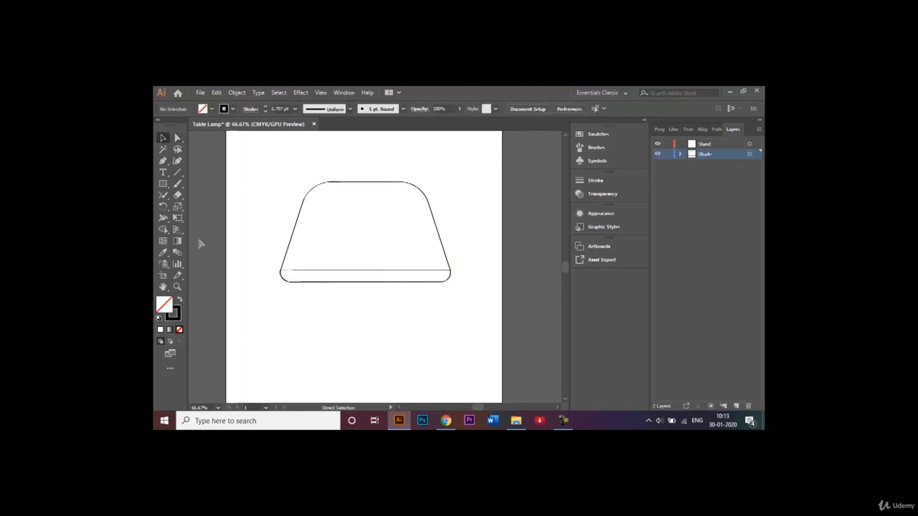
# - Fill the main lampshade shape with dark blue
pyautogui.click(322, 270)
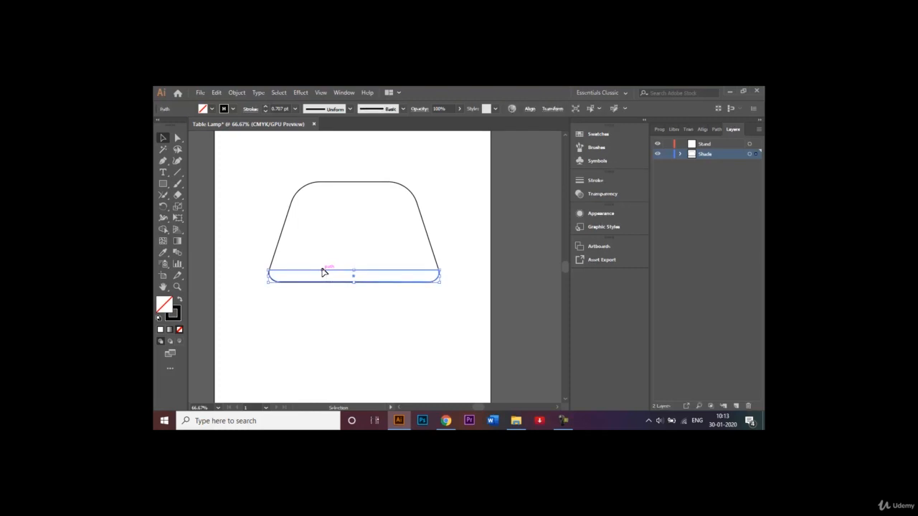
pyautogui.click(339, 179)
pyautogui.click(348, 183)
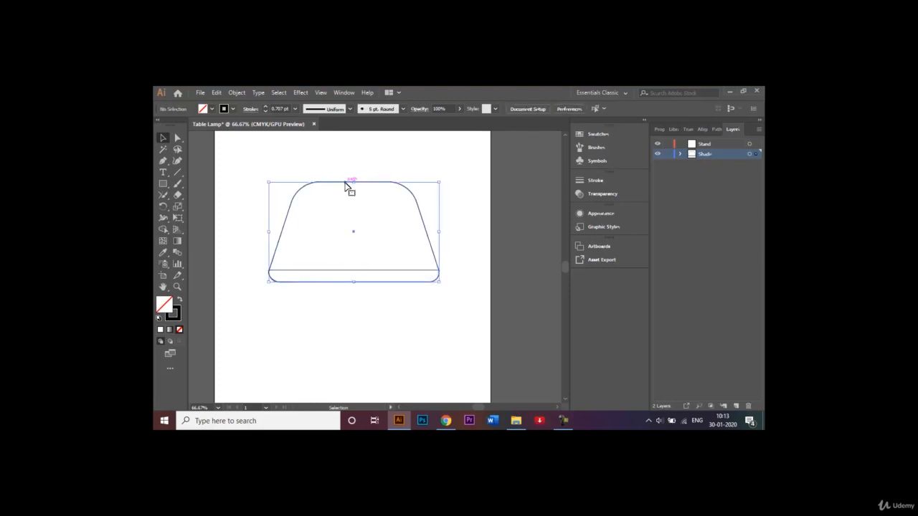
pyautogui.click(210, 109)
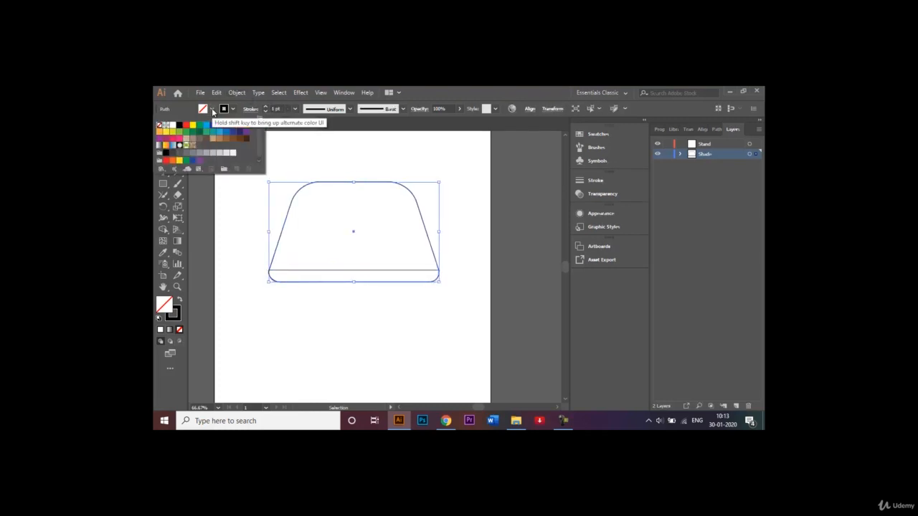
pyautogui.click(213, 126)
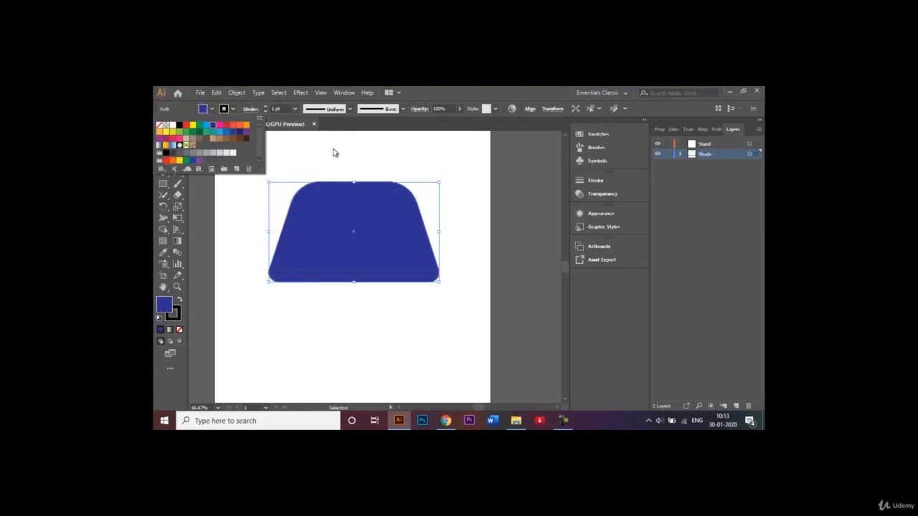
# - Fill the lower band of the lampshade with CMYK Yellow and deselect it
pyautogui.click(363, 275)
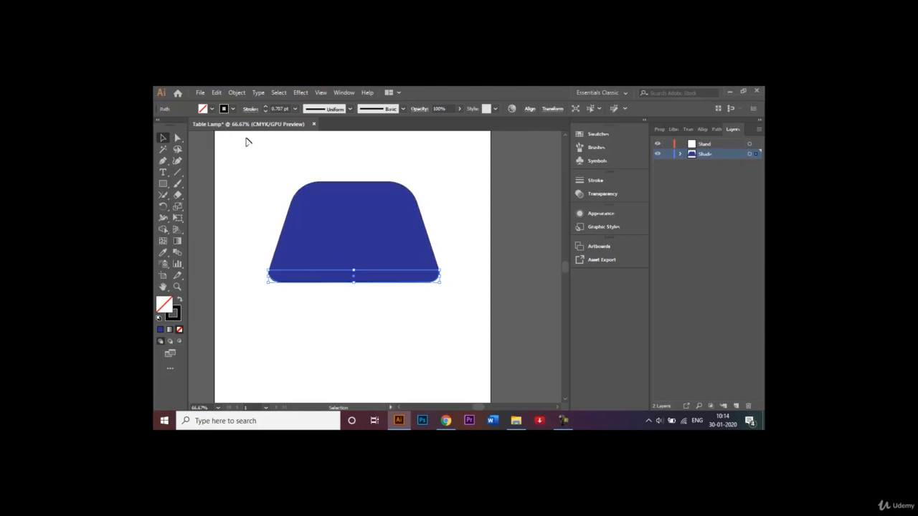
pyautogui.click(211, 109)
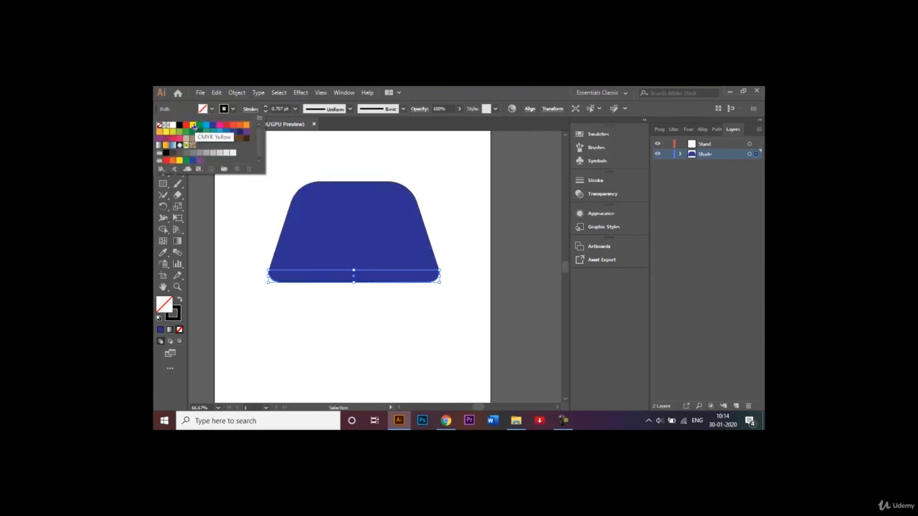
pyautogui.click(192, 126)
pyautogui.click(353, 169)
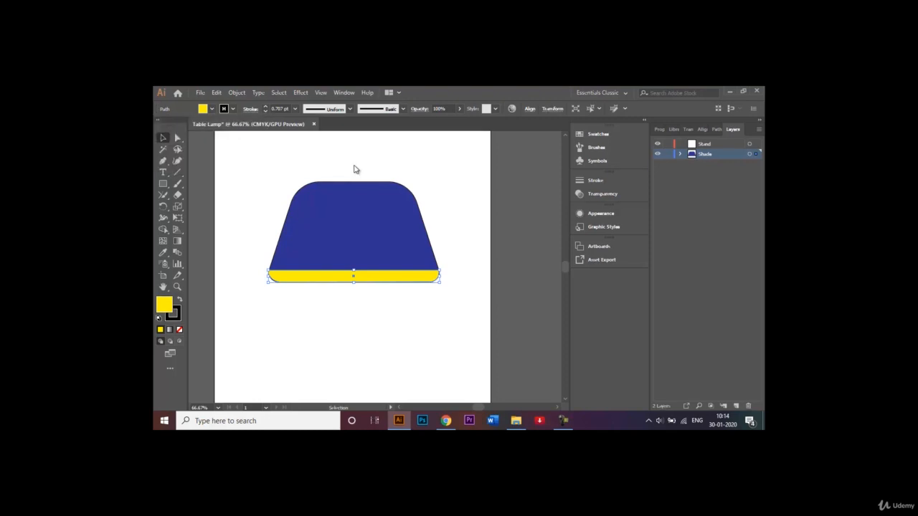
pyautogui.click(318, 178)
# - Remove the stroke from both the lampshade and its band, then deselect them
pyautogui.moveTo(263, 172); pyautogui.dragTo(486, 295)
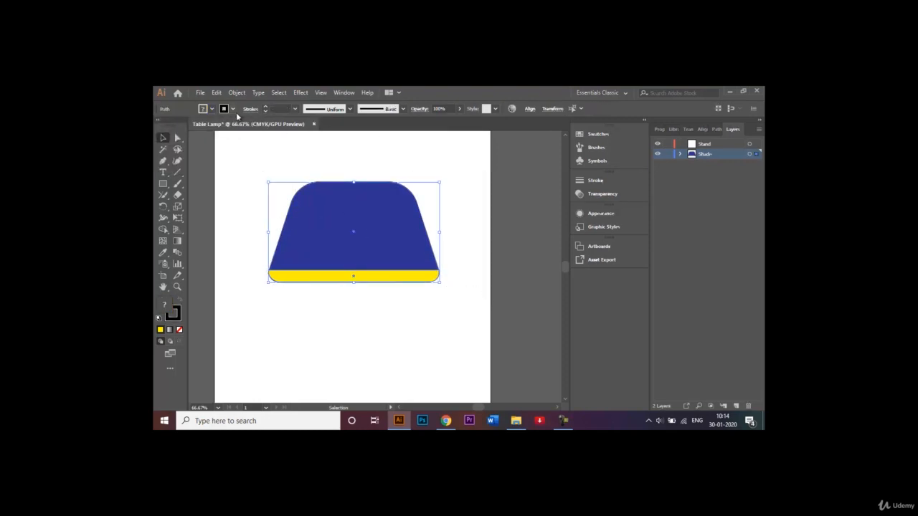
pyautogui.click(233, 110)
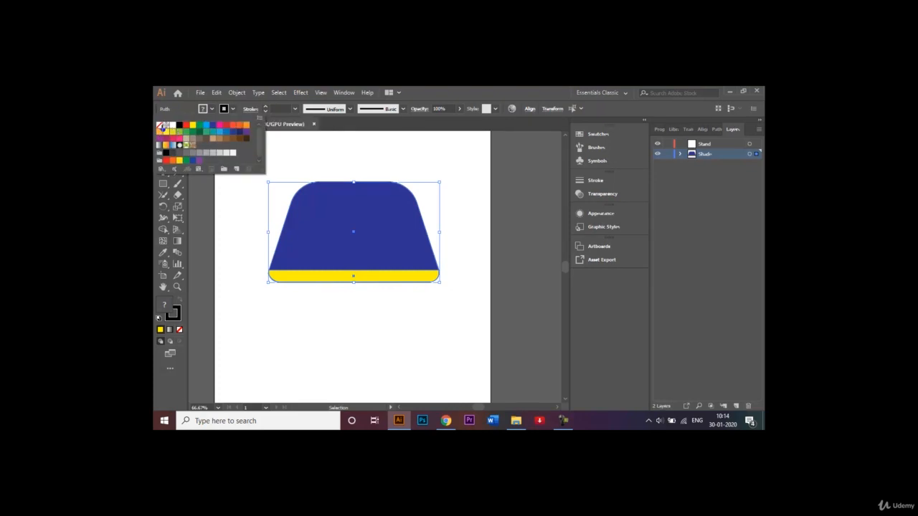
pyautogui.click(160, 127)
pyautogui.click(357, 172)
pyautogui.click(406, 167)
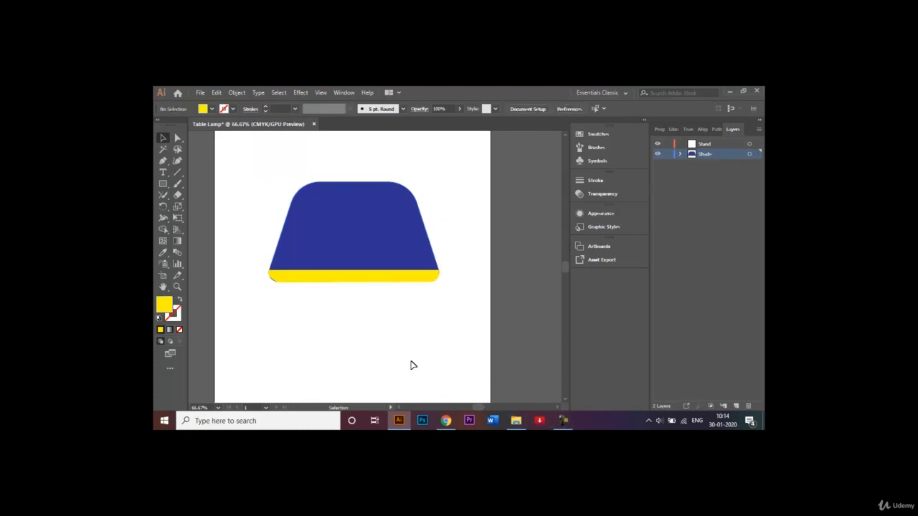
# - Lock the Shade layer and make the Stand layer active
pyautogui.scroll(-2, 413, 366)
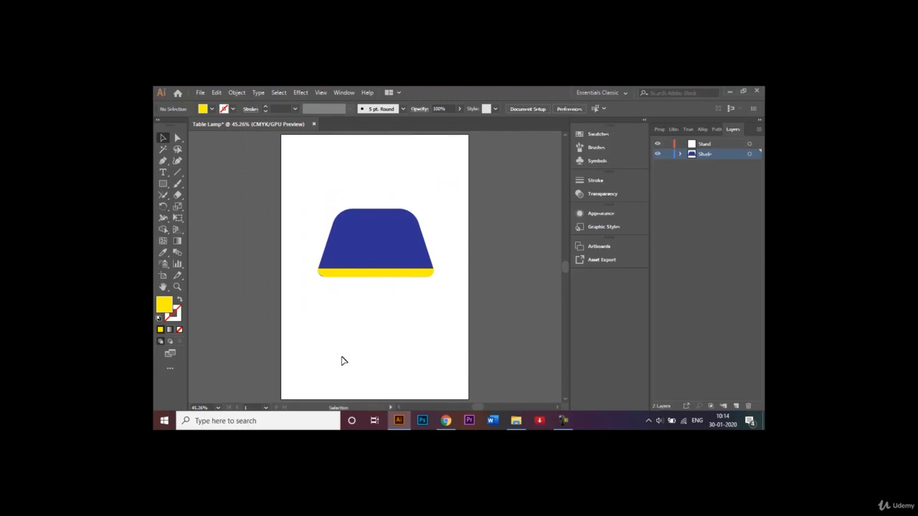
pyautogui.click(667, 154)
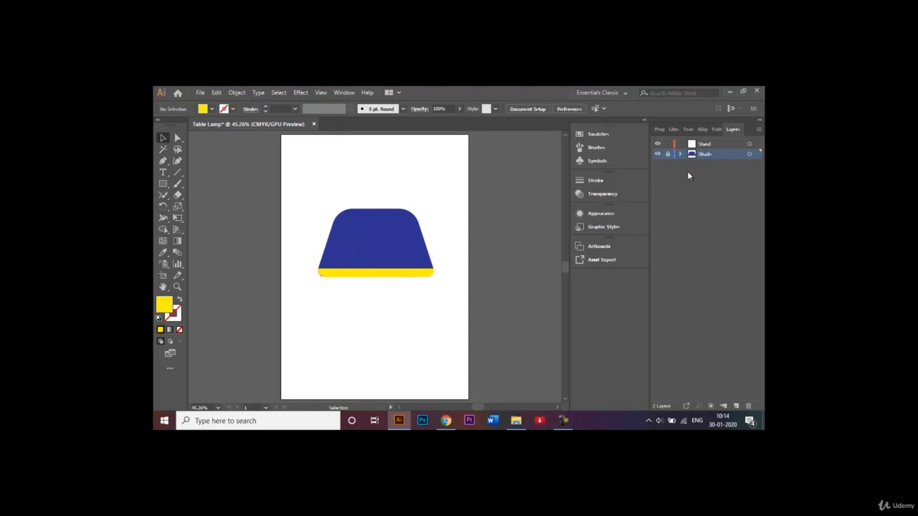
pyautogui.click(720, 145)
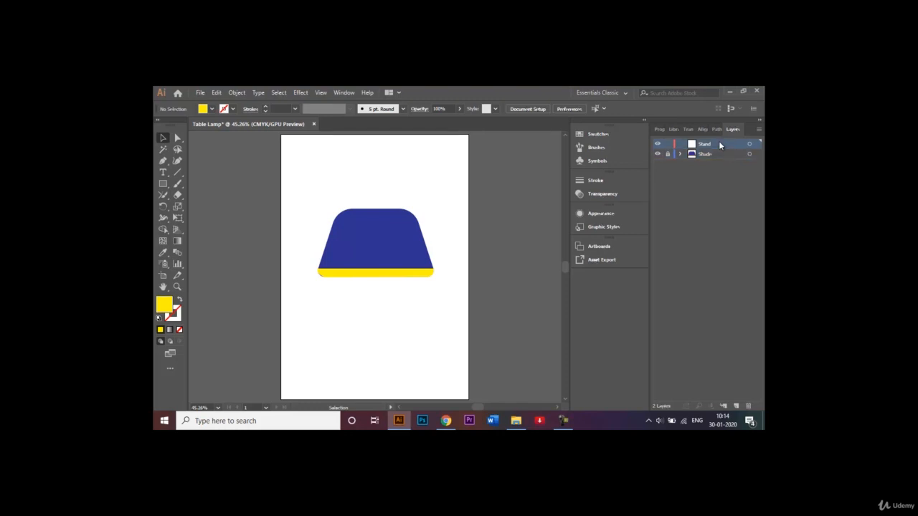
# - Set the drawing defaults to no fill with a black stroke
pyautogui.click(180, 331)
pyautogui.click(231, 111)
pyautogui.click(178, 125)
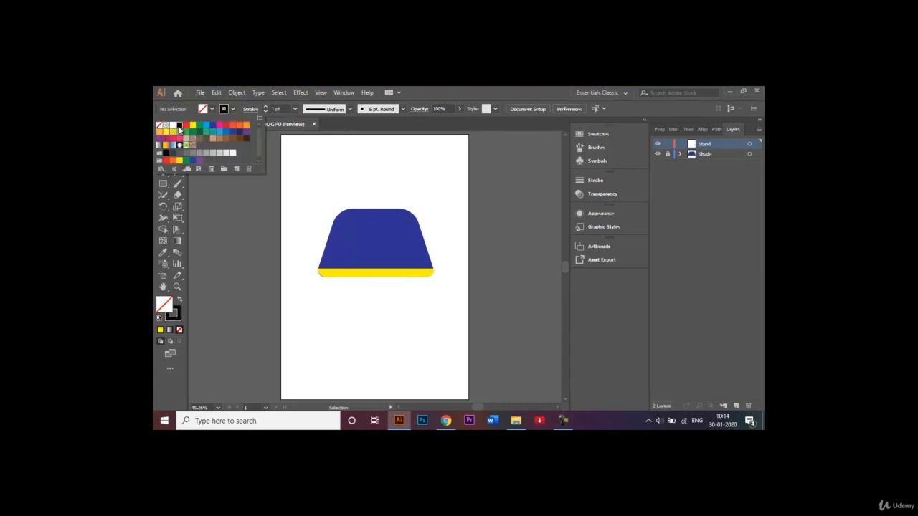
pyautogui.click(354, 161)
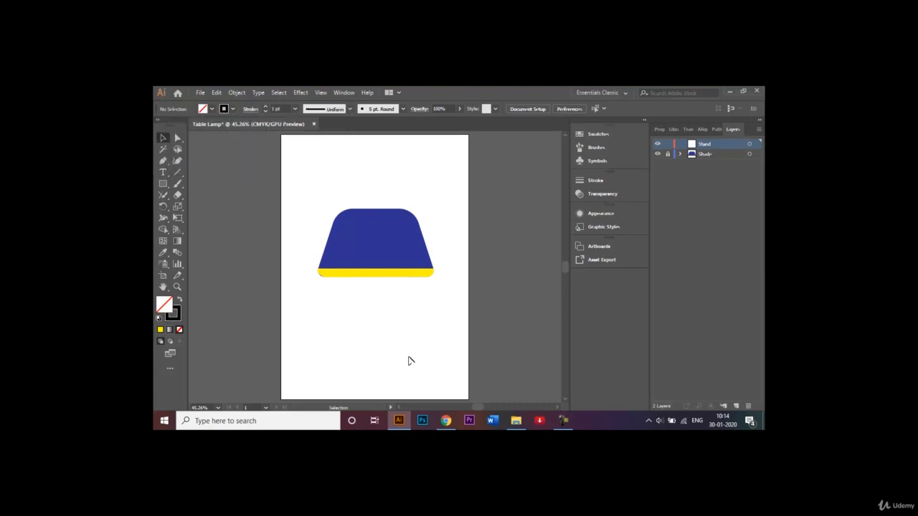
pyautogui.click(563, 420)
pyautogui.click(718, 374)
# - With the Stand layer locked and the Shade layer unlocked, stretch the lampshade and band together upward and downward to make them taller
pyautogui.click(667, 144)
pyautogui.click(704, 155)
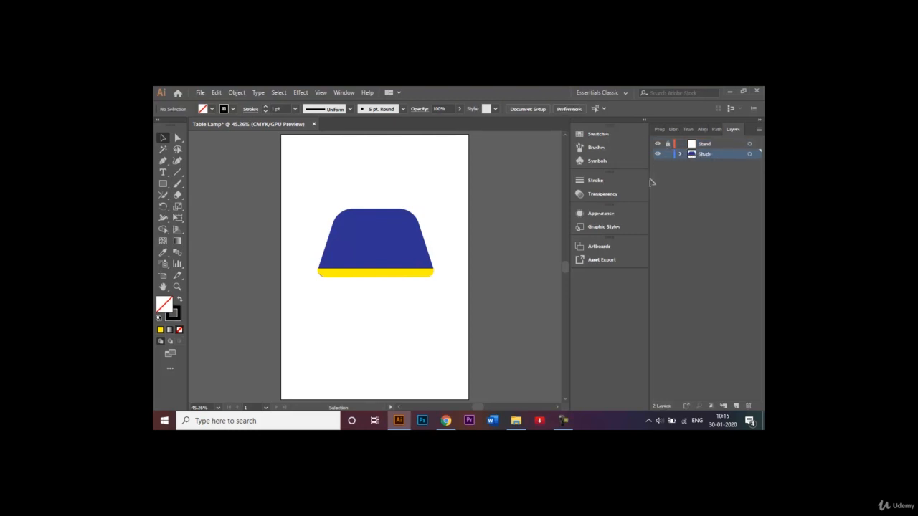
pyautogui.moveTo(327, 187); pyautogui.dragTo(451, 323)
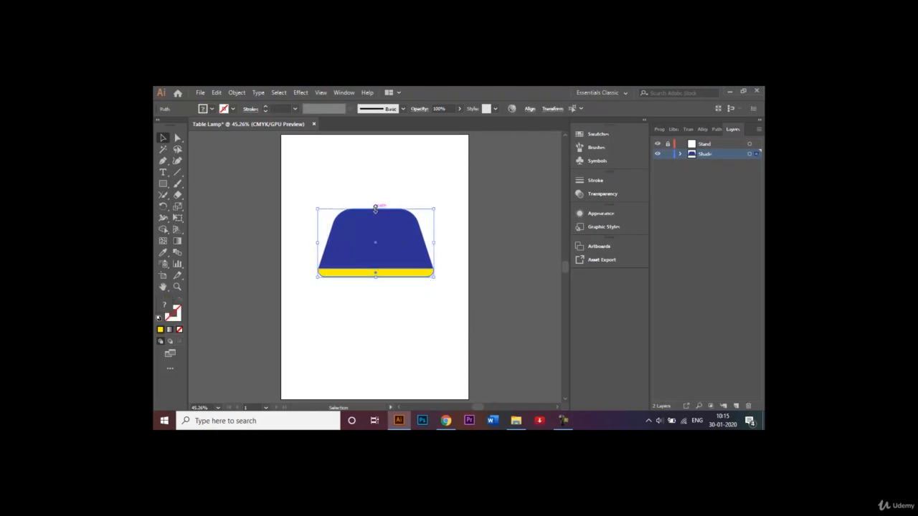
pyautogui.moveTo(375, 207); pyautogui.dragTo(375, 195)
pyautogui.moveTo(375, 191); pyautogui.dragTo(374, 187)
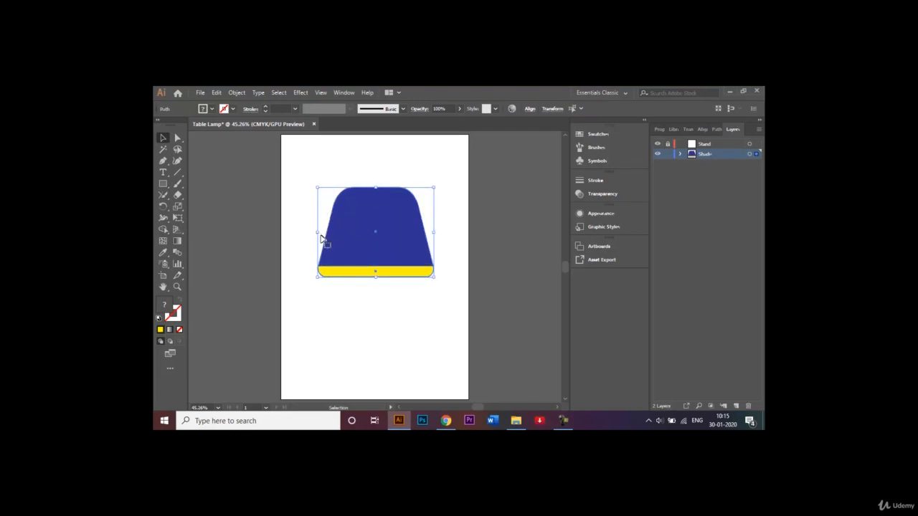
pyautogui.moveTo(376, 278); pyautogui.dragTo(376, 290)
pyautogui.click(384, 339)
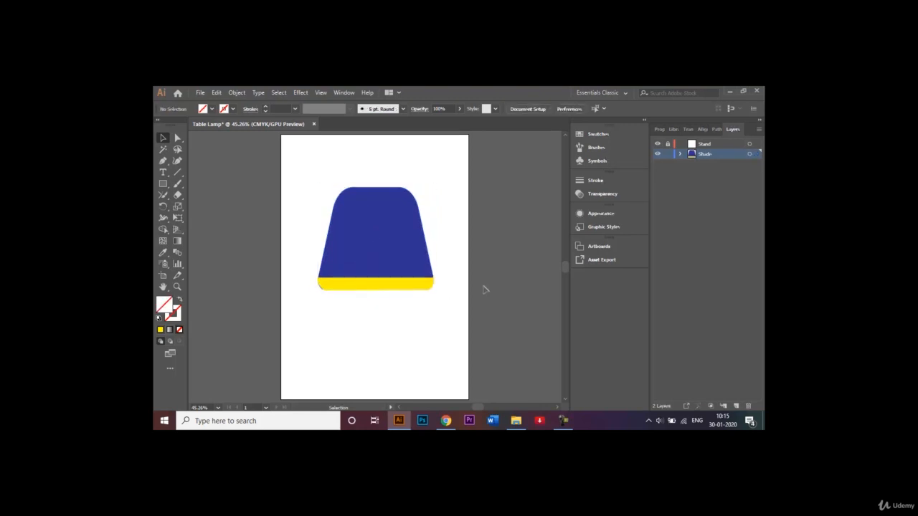
# - Lock the Shade layer, switch to the unlocked Stand layer, and set the stroke to black
pyautogui.click(668, 154)
pyautogui.click(706, 144)
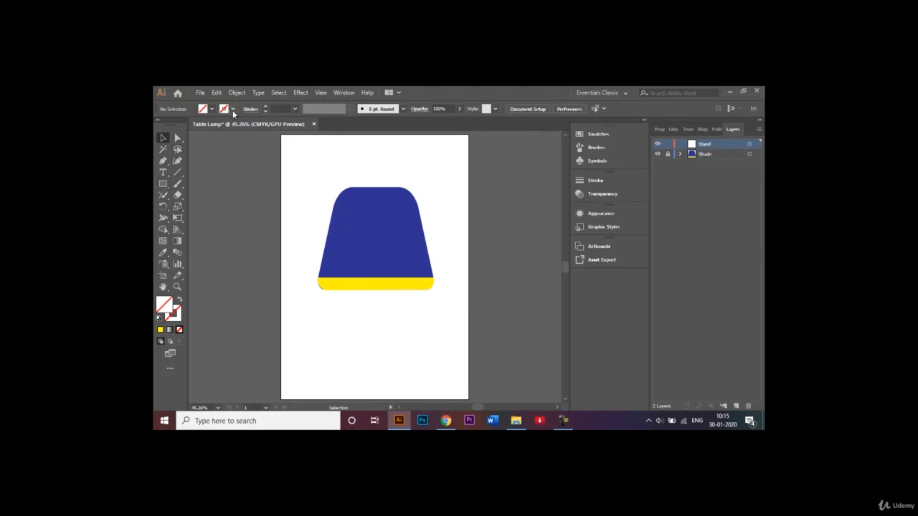
pyautogui.click(233, 109)
pyautogui.click(181, 124)
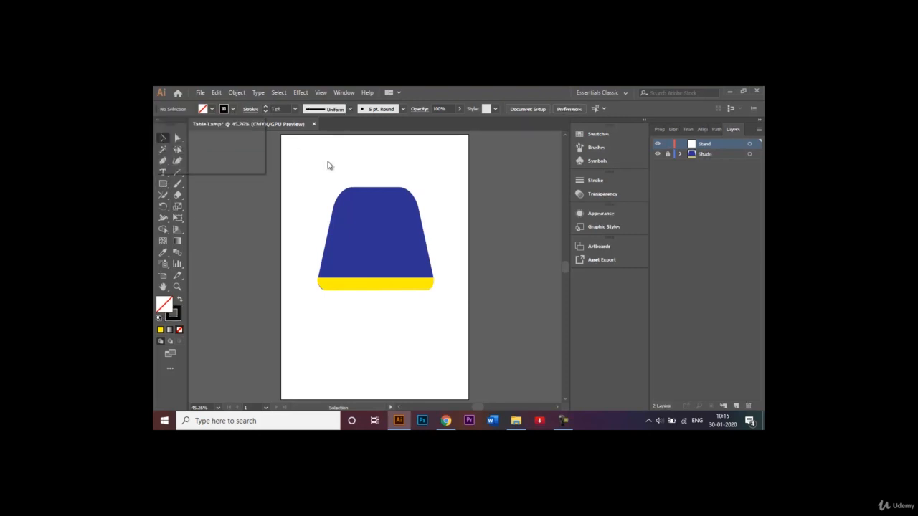
# - Draw a tall narrow rectangle from inside the lampshade downward as the pole and a wide thin rectangle across its foot as the base
pyautogui.click(163, 185)
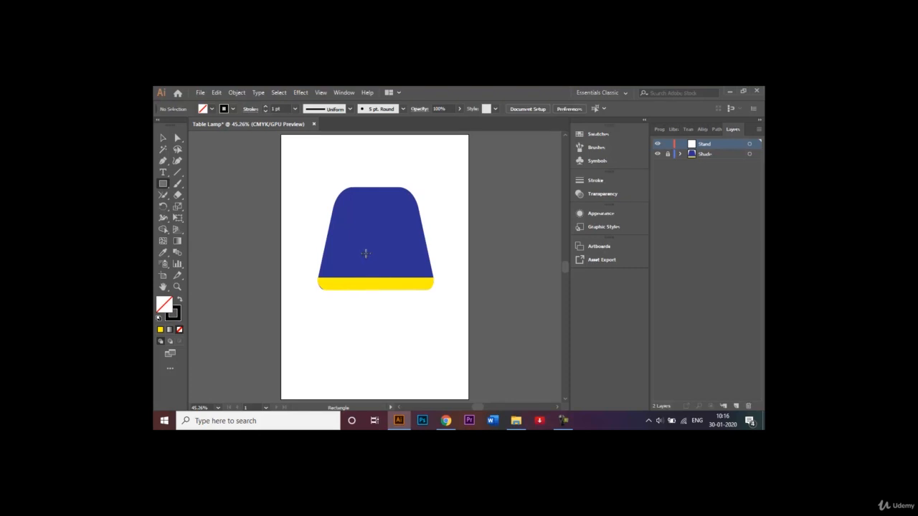
pyautogui.moveTo(368, 251); pyautogui.dragTo(381, 366)
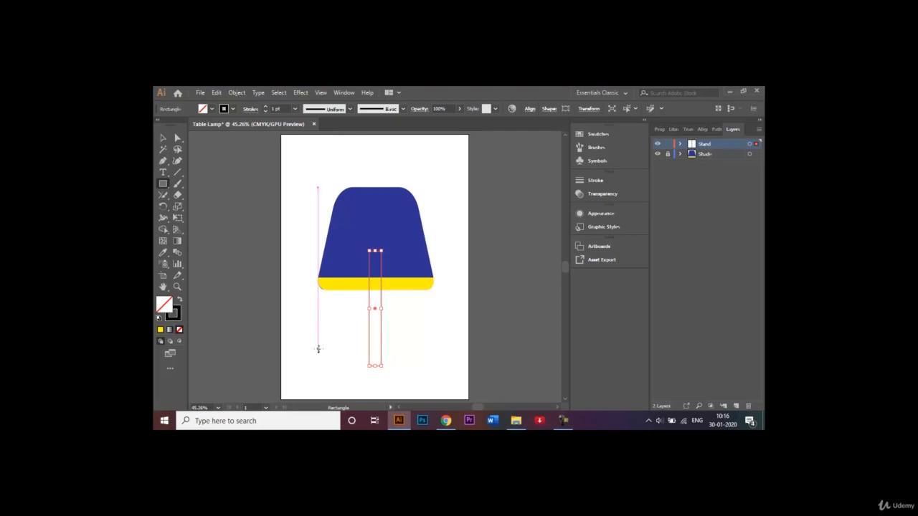
pyautogui.moveTo(318, 349); pyautogui.dragTo(431, 366)
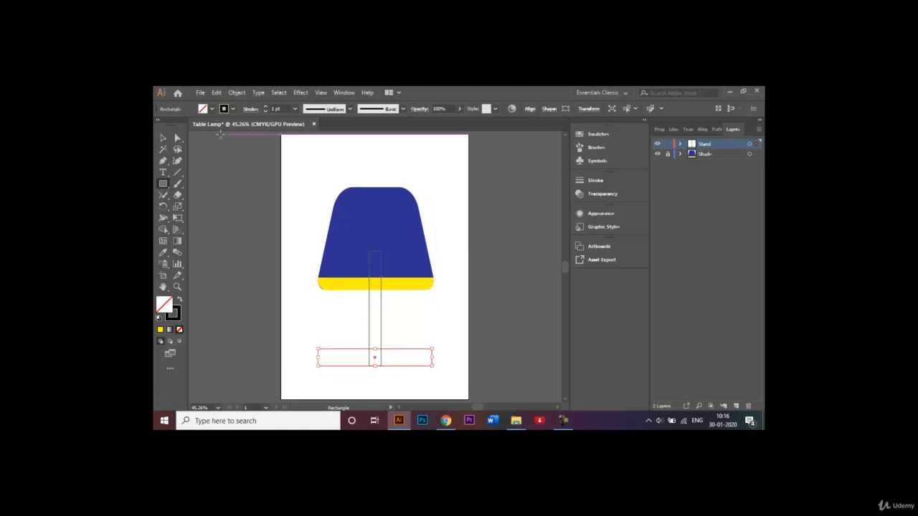
# - Lower the base rectangle's top edge slightly to make the base thinner, then deselect it
pyautogui.click(179, 138)
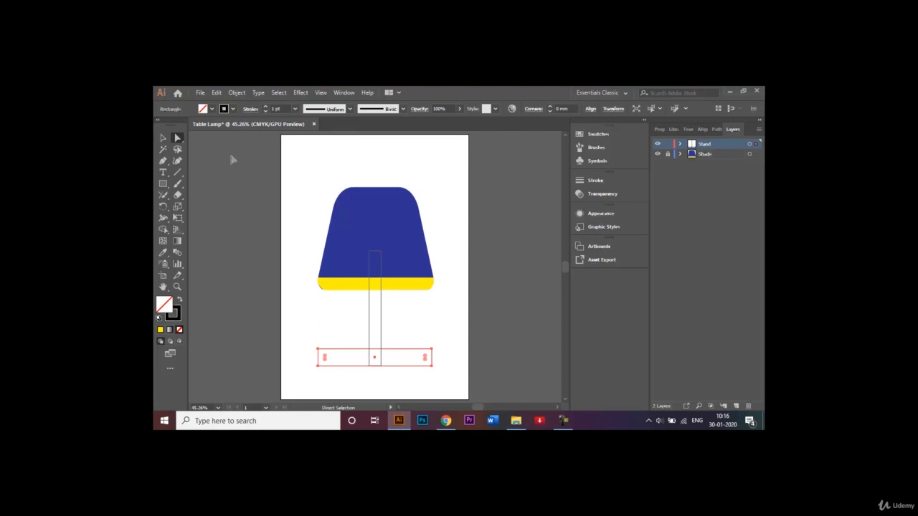
pyautogui.click(165, 139)
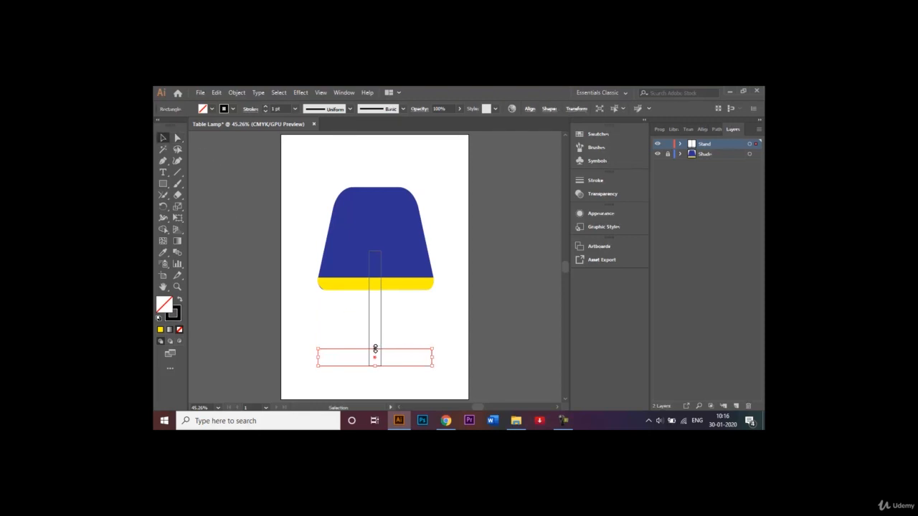
pyautogui.moveTo(374, 348); pyautogui.dragTo(377, 354)
pyautogui.click(413, 338)
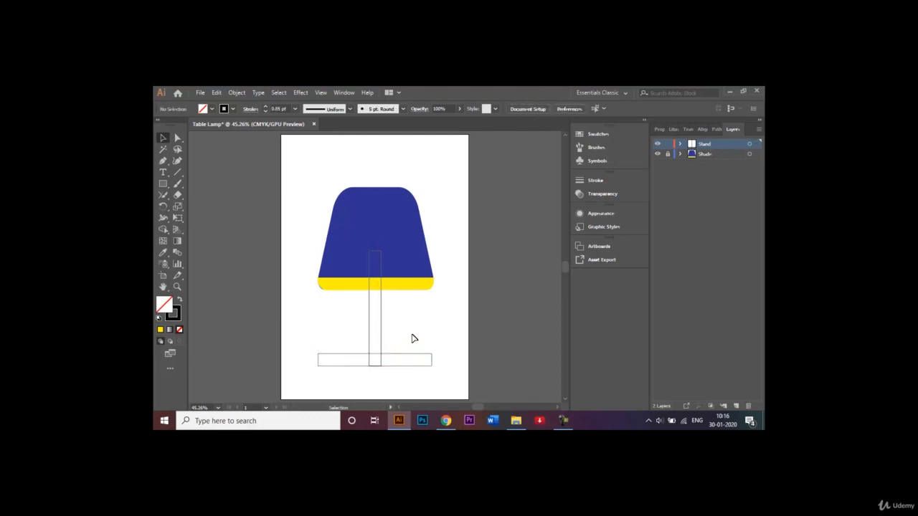
# - Round all four corners of the base rectangle fully so its ends become semicircular, then deselect it
pyautogui.hotkey('ctrl', '=')
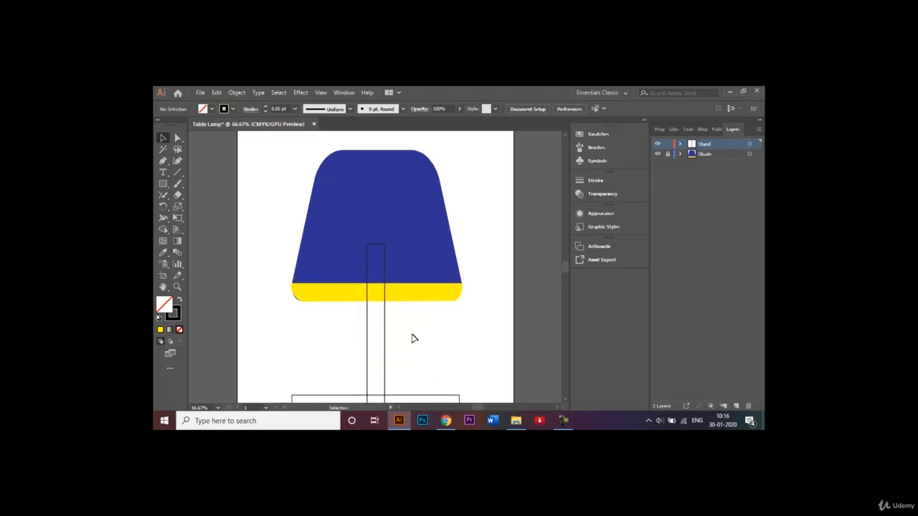
pyautogui.click(565, 400)
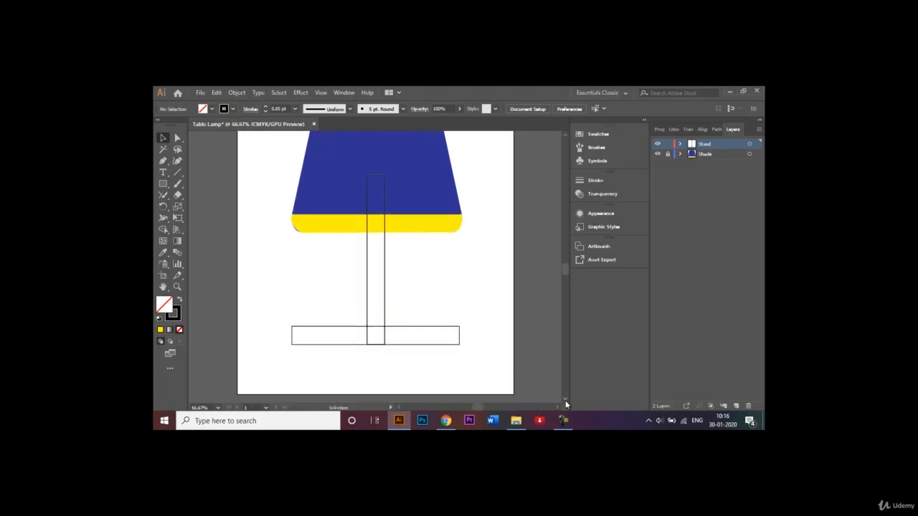
pyautogui.click(450, 329)
pyautogui.click(178, 138)
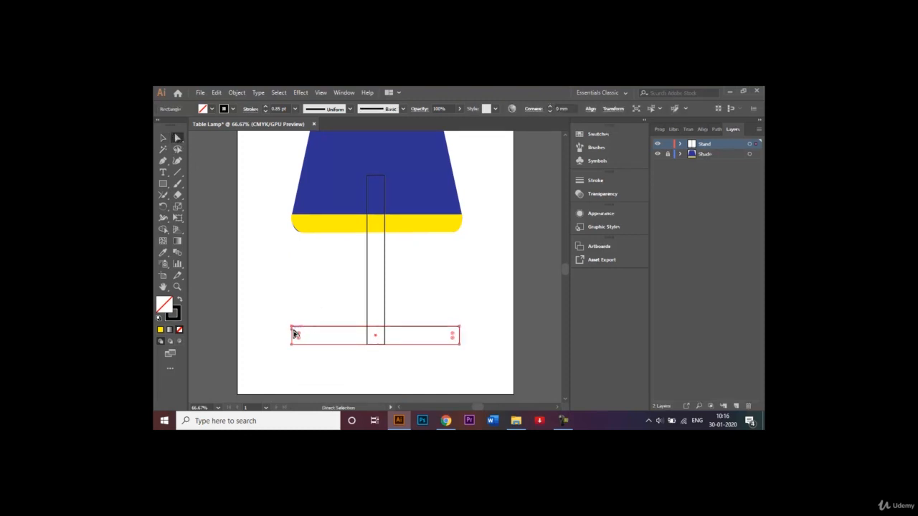
pyautogui.click(292, 329)
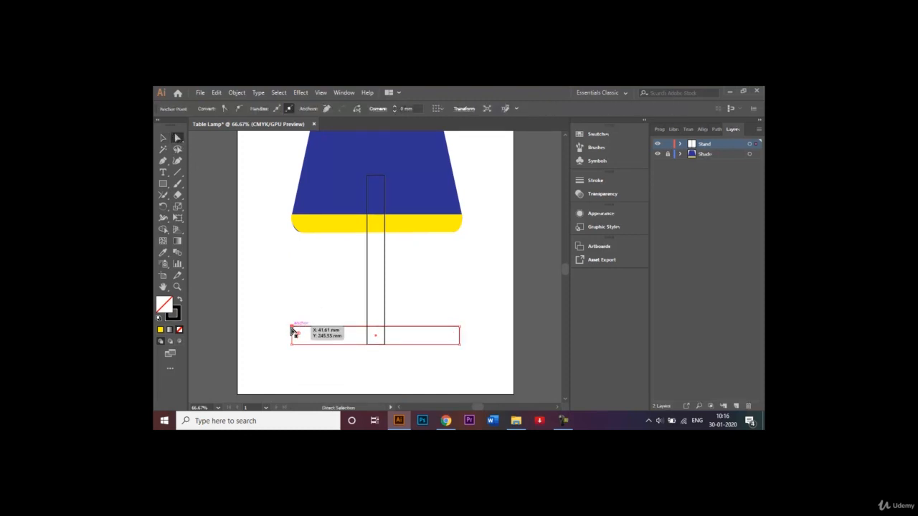
pyautogui.keyDown('shift'); pyautogui.click(460, 327); pyautogui.keyUp('shift')
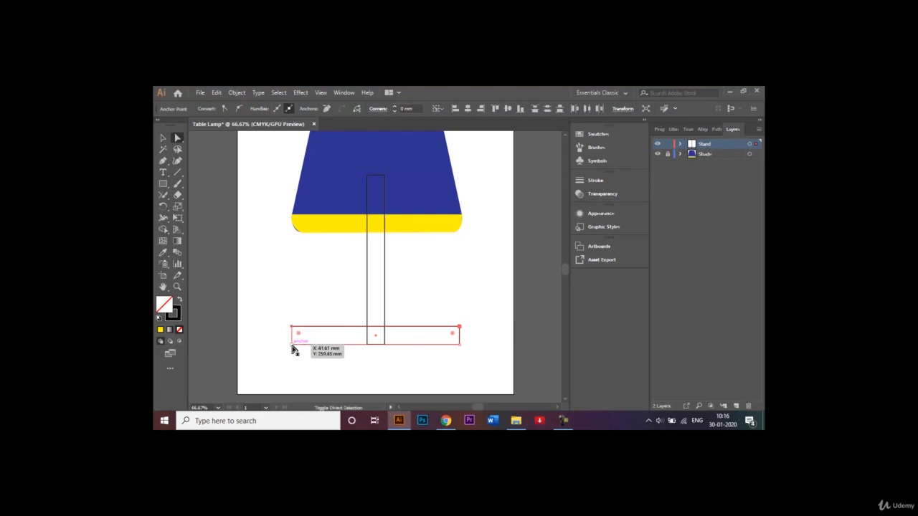
pyautogui.keyDown('shift'); pyautogui.click(459, 345); pyautogui.keyUp('shift')
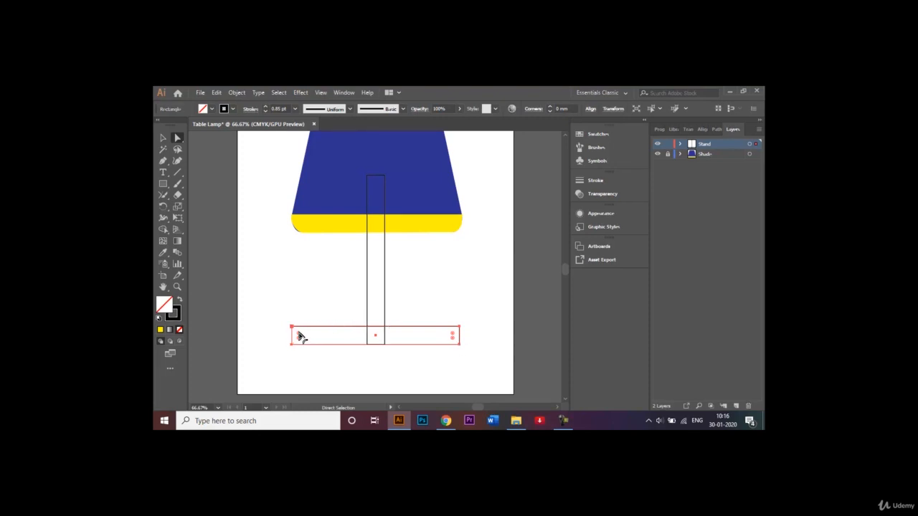
pyautogui.moveTo(299, 335); pyautogui.dragTo(320, 336)
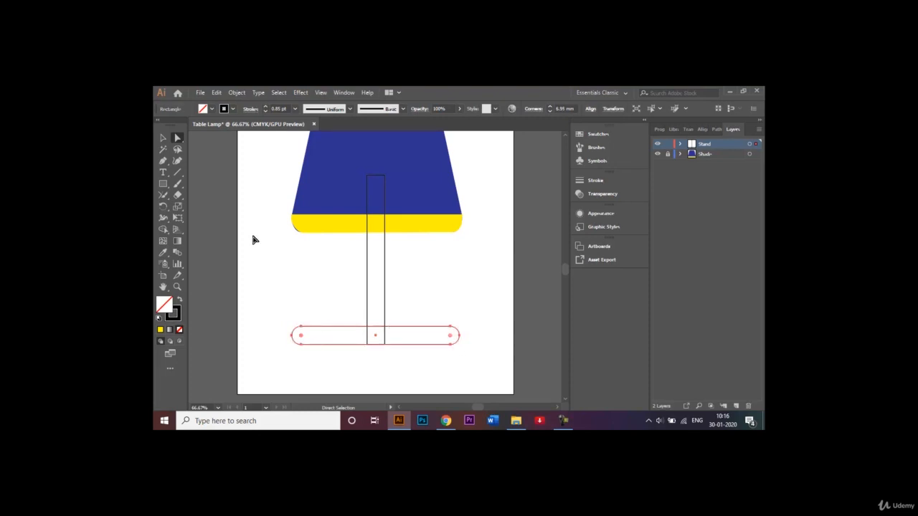
pyautogui.click(162, 138)
pyautogui.click(308, 241)
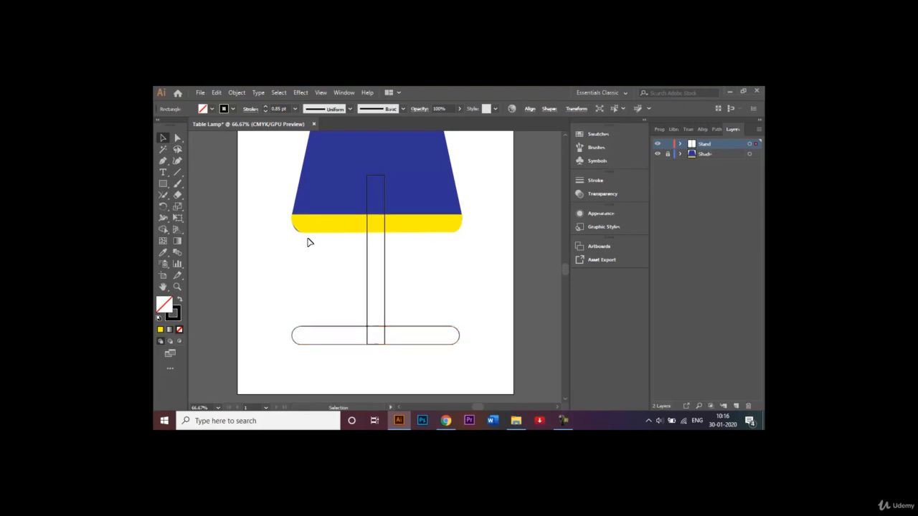
# - Select the pole and base and use Shape Builder to remove the pole's two side lines inside the base
pyautogui.moveTo(268, 289); pyautogui.dragTo(470, 373)
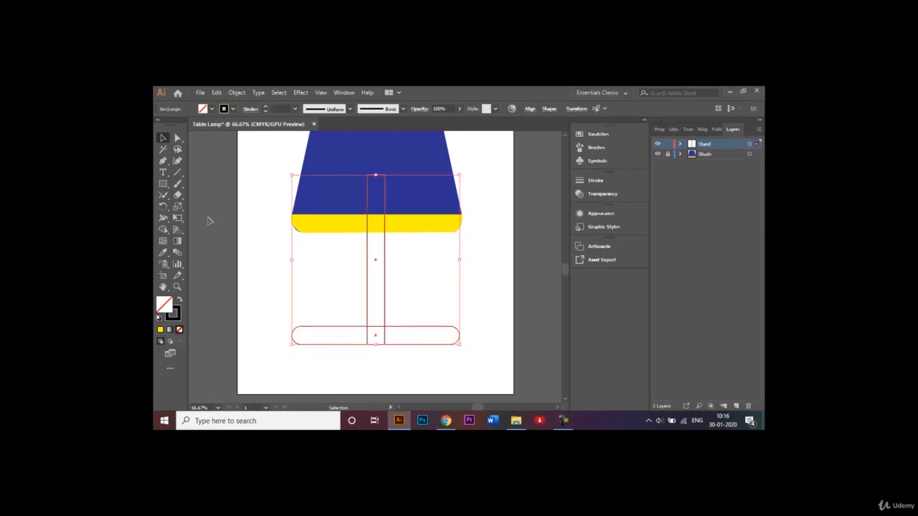
pyautogui.click(163, 230)
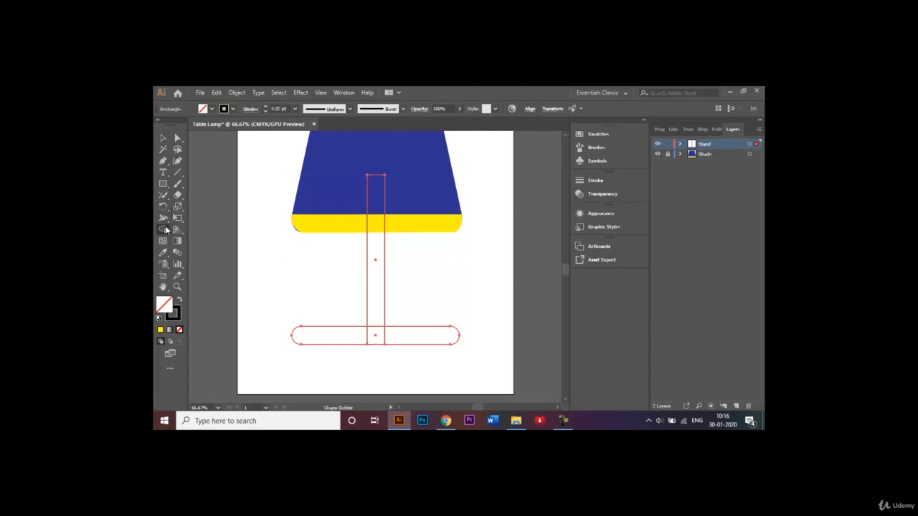
pyautogui.click(368, 335)
pyautogui.keyDown('alt'); pyautogui.click(384, 336); pyautogui.keyUp('alt')
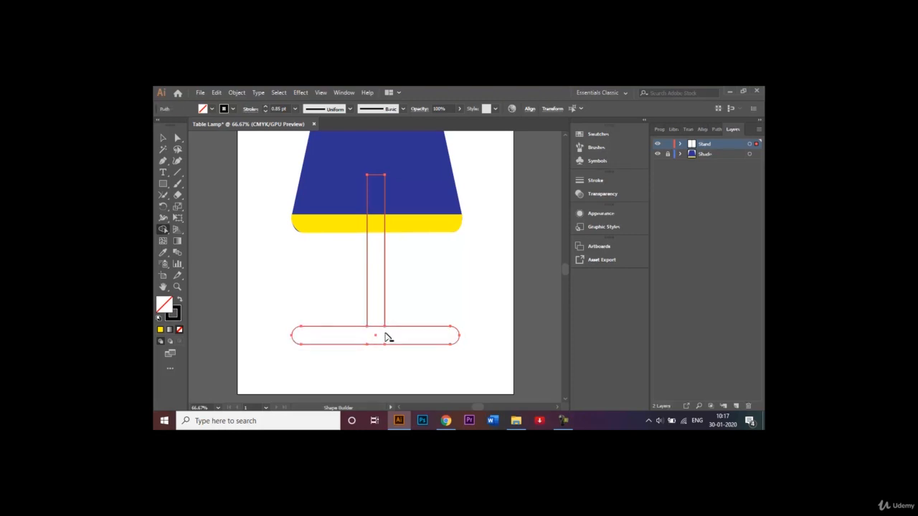
pyautogui.click(163, 138)
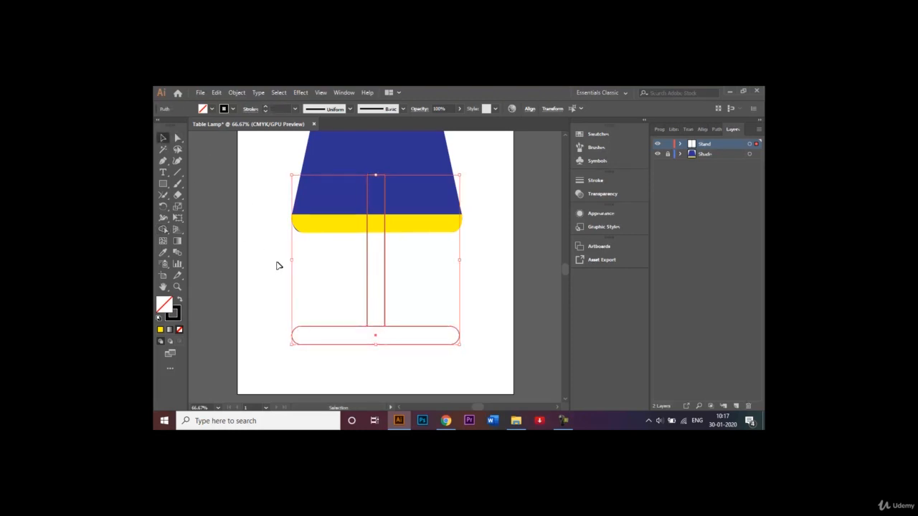
pyautogui.click(312, 287)
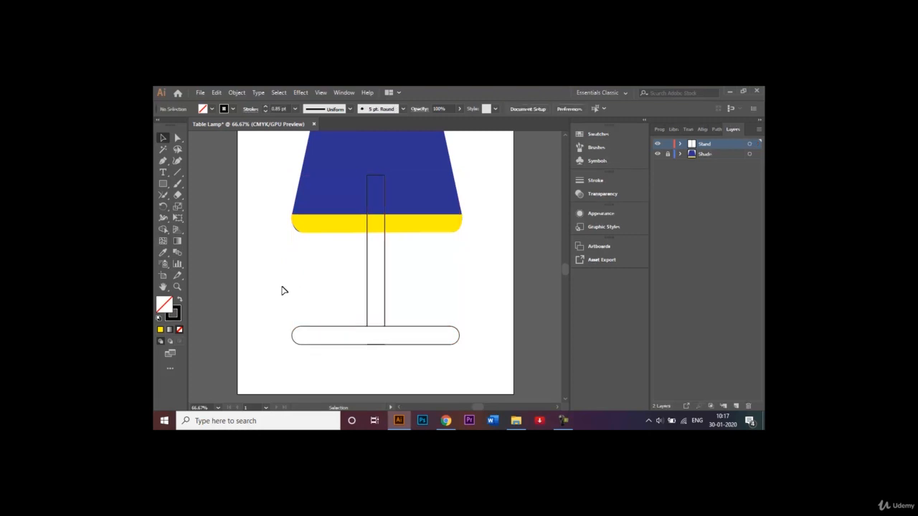
# - Move the rounded base up slightly and delete the short leftover line segment beneath it
pyautogui.moveTo(282, 286)
pyautogui.mouseDown()
pyautogui.moveTo(415, 339)
pyautogui.moveTo(349, 292)
pyautogui.mouseUp()
pyautogui.moveTo(404, 327); pyautogui.dragTo(404, 322)
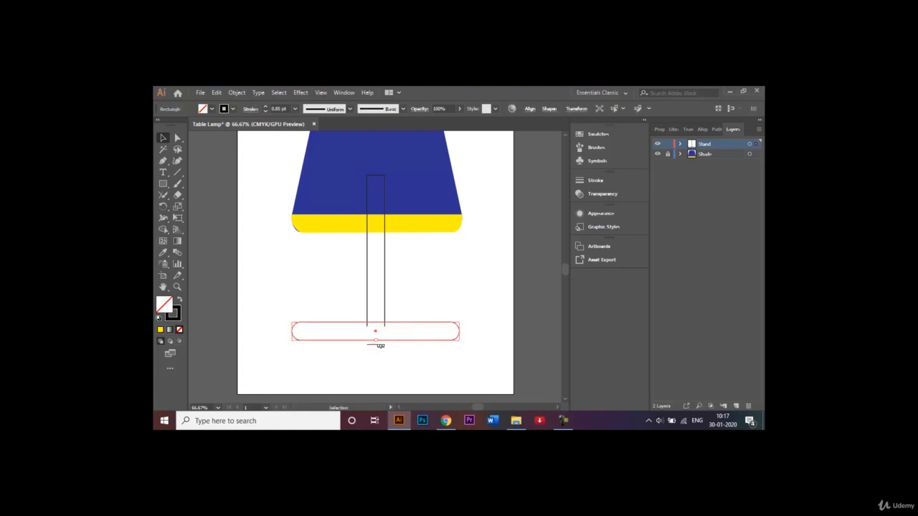
pyautogui.click(380, 355)
pyautogui.click(378, 347)
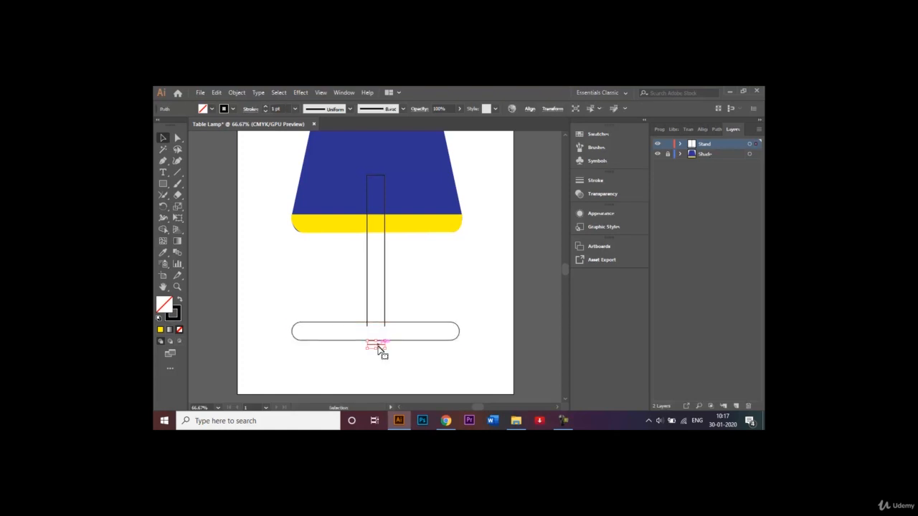
pyautogui.press('Delete')
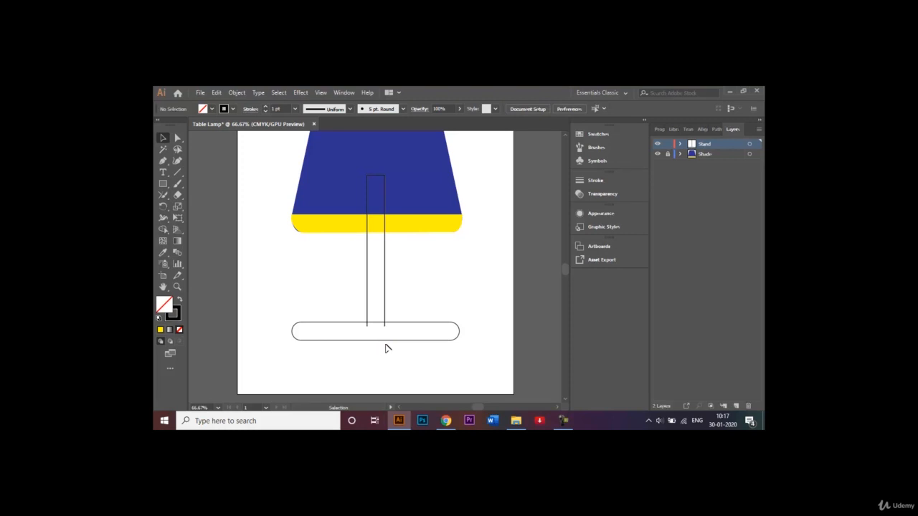
# - Nudge the base down until its upper edge meets the foot of the pole, then deselect it
pyautogui.click(390, 341)
pyautogui.press('Down')
pyautogui.press('Down')
pyautogui.press('Down')
pyautogui.press('Down')
pyautogui.press('Down')
pyautogui.press('Down')
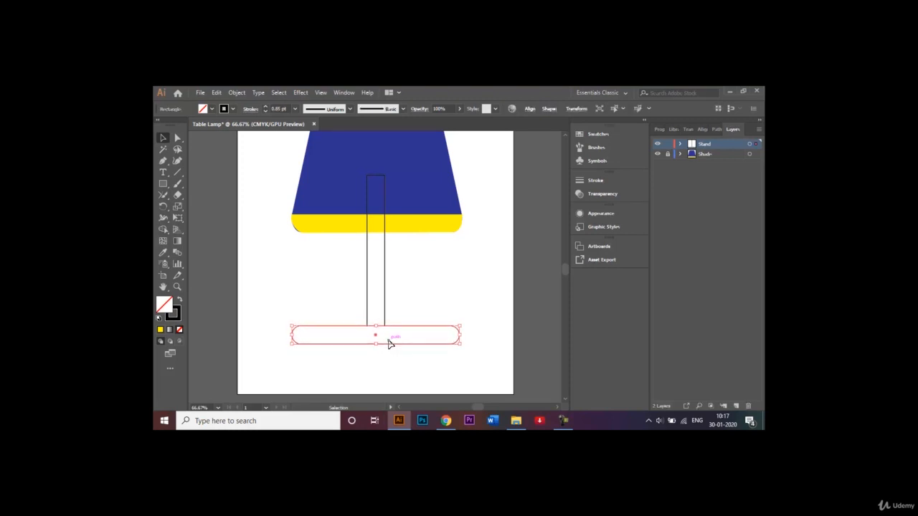
pyautogui.click(412, 300)
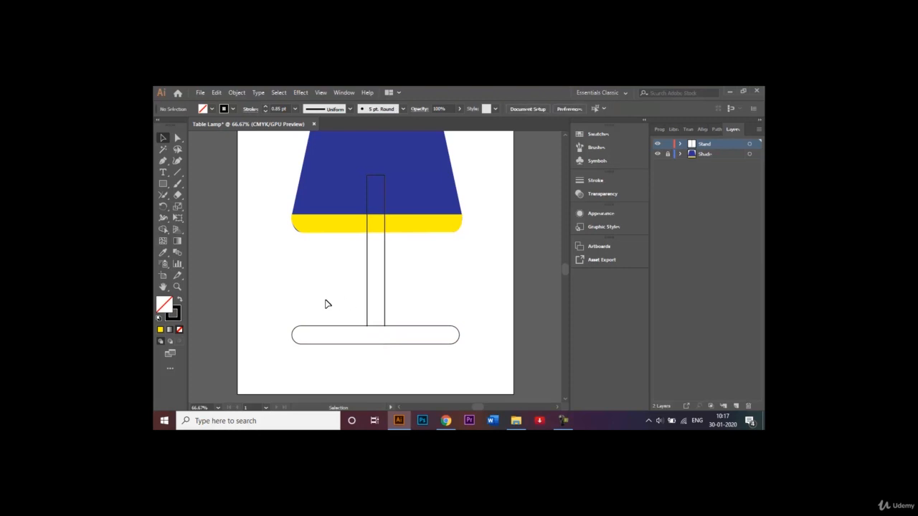
# - Merge the pole and base into one stand outline with Shape Builder, then deselect it
pyautogui.moveTo(325, 304); pyautogui.dragTo(433, 384)
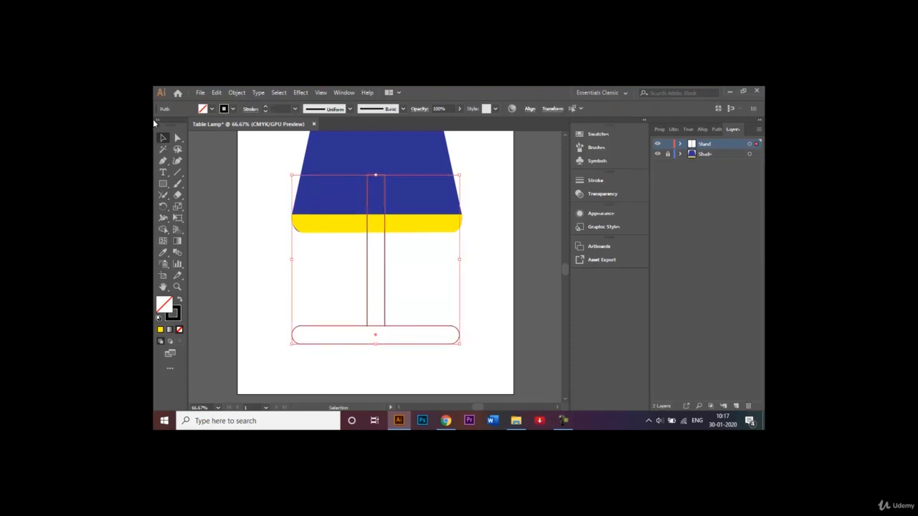
pyautogui.click(163, 229)
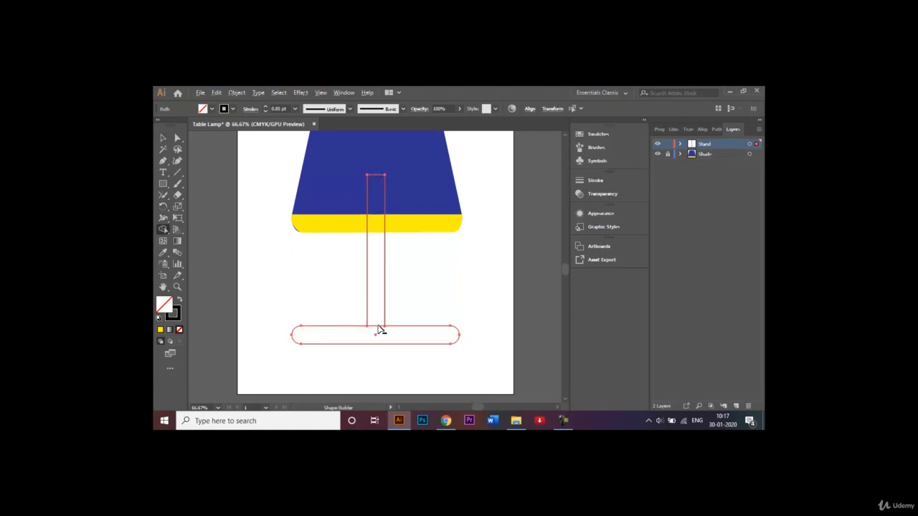
pyautogui.moveTo(379, 329); pyautogui.dragTo(375, 229)
pyautogui.click(163, 141)
pyautogui.click(350, 285)
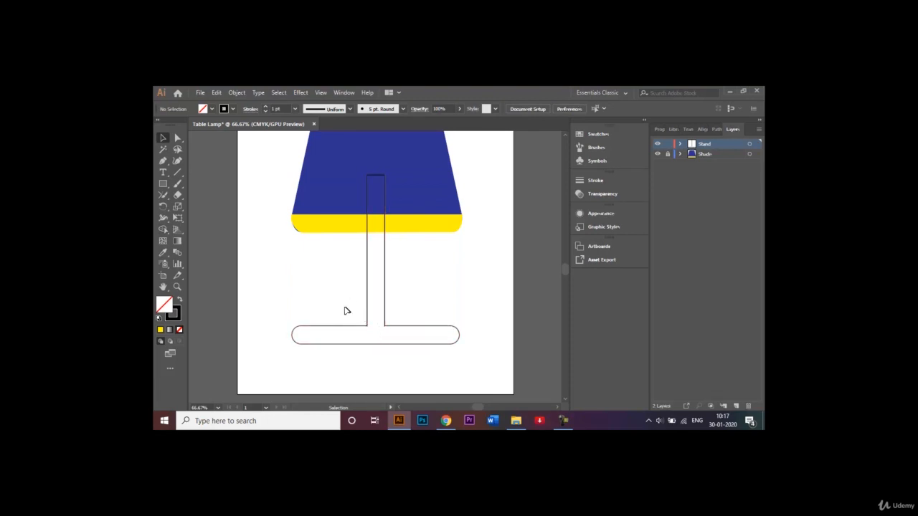
# - Join the stand's path ends at both inner corners where the pole meets the base, using the Join tool
pyautogui.moveTo(331, 307); pyautogui.dragTo(424, 365)
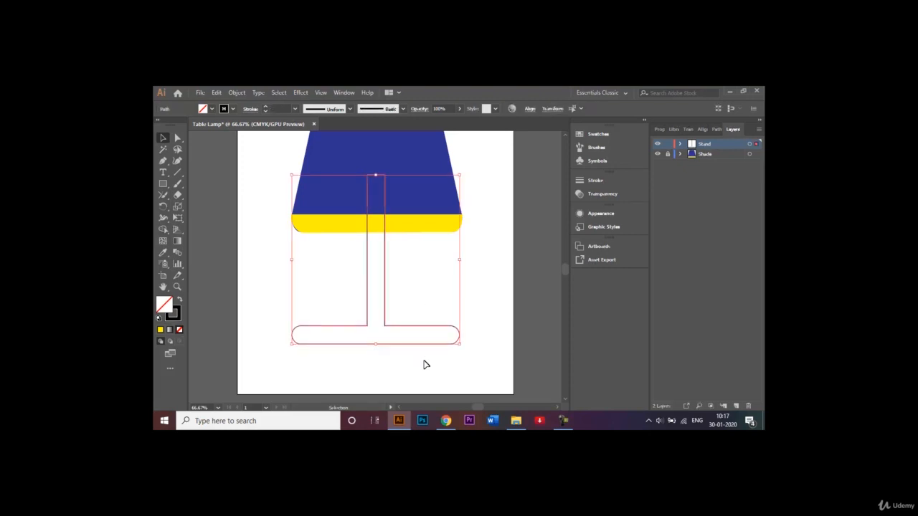
pyautogui.click(161, 200)
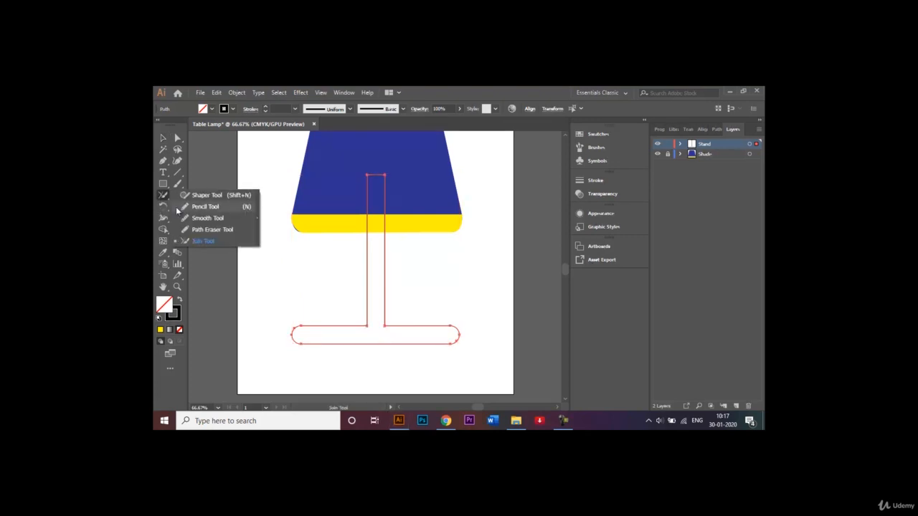
pyautogui.click(209, 242)
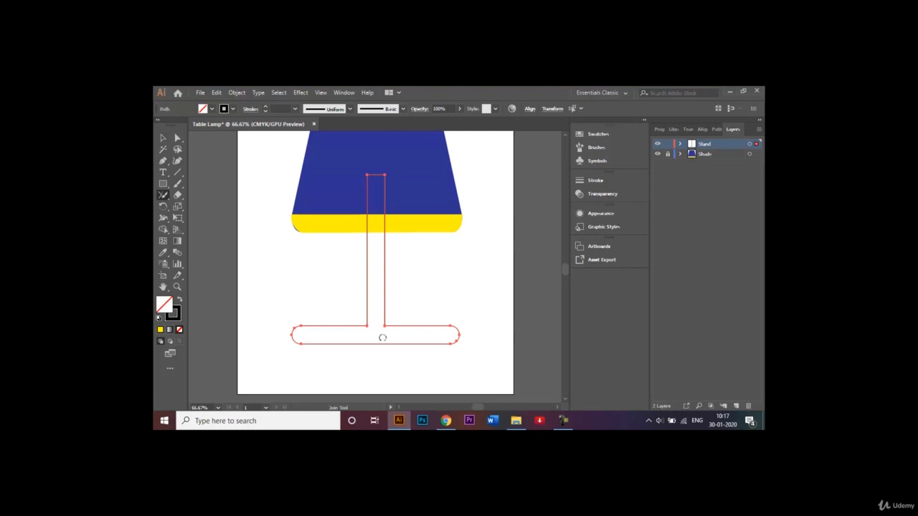
pyautogui.moveTo(367, 328); pyautogui.dragTo(357, 312)
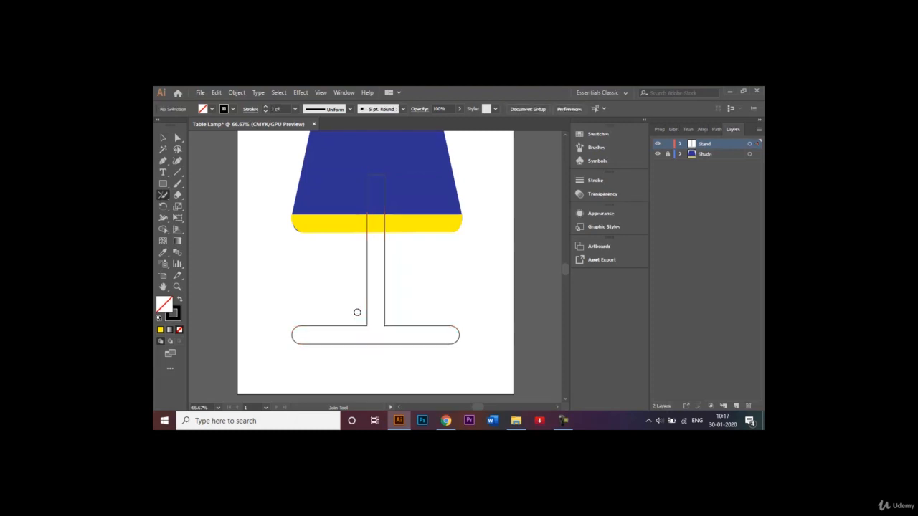
pyautogui.click(163, 138)
pyautogui.click(384, 320)
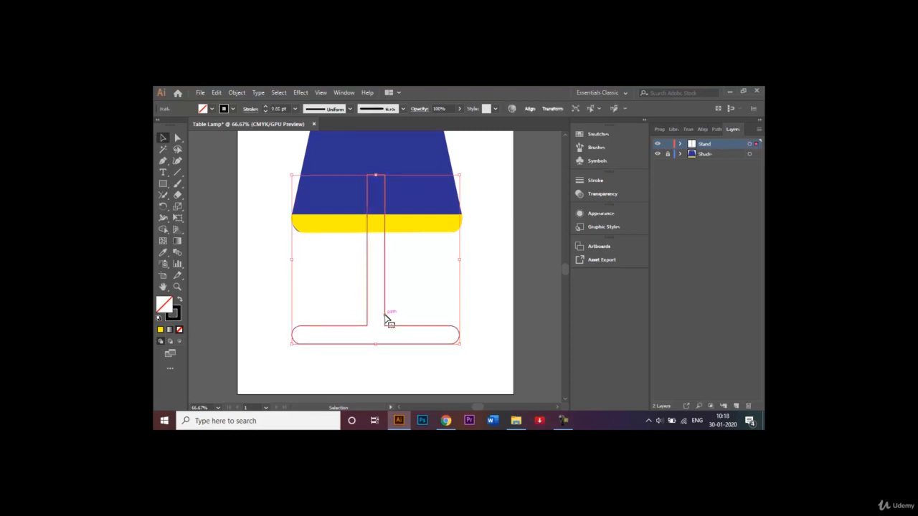
pyautogui.click(162, 195)
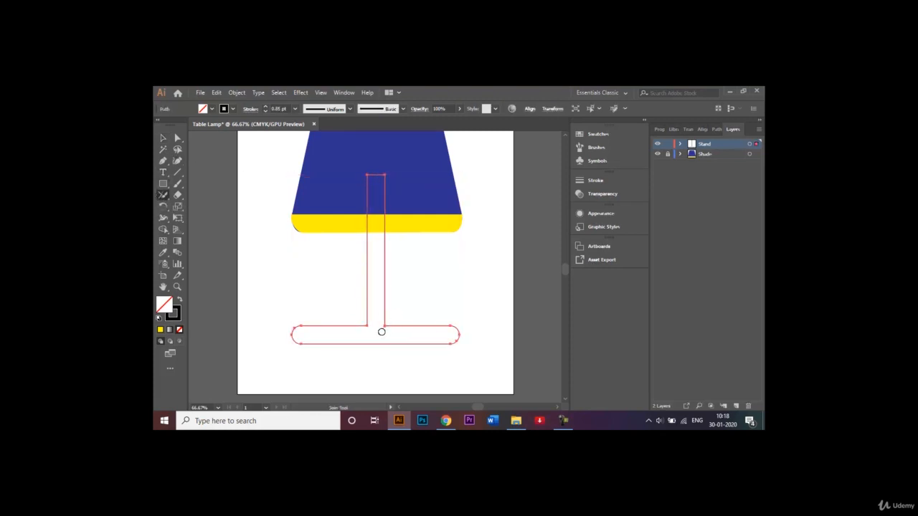
pyautogui.moveTo(381, 331); pyautogui.dragTo(391, 314)
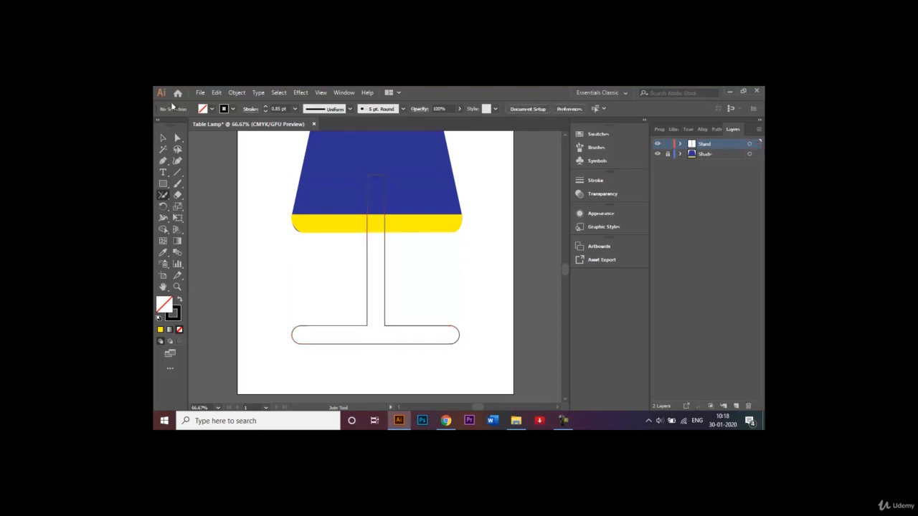
# - Round both inner corners where the pole meets the base into small matching curves, then deselect the stand
pyautogui.click(176, 139)
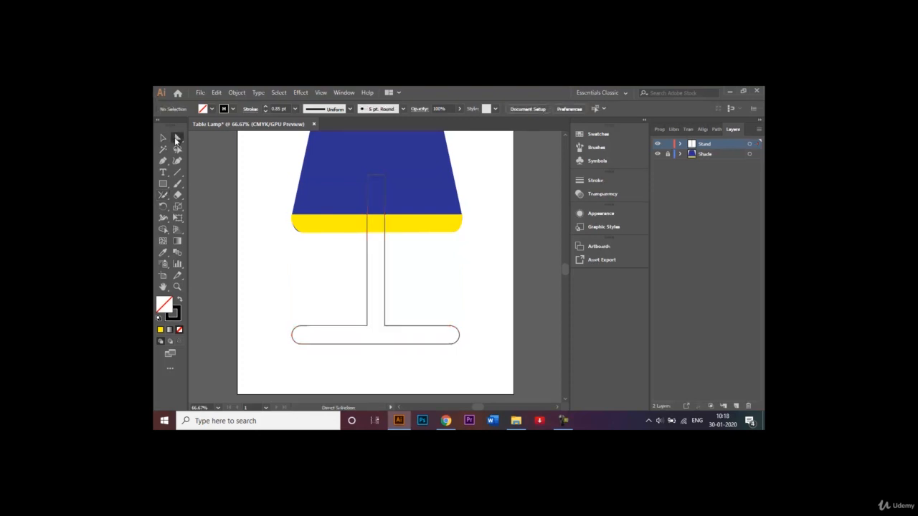
pyautogui.click(367, 329)
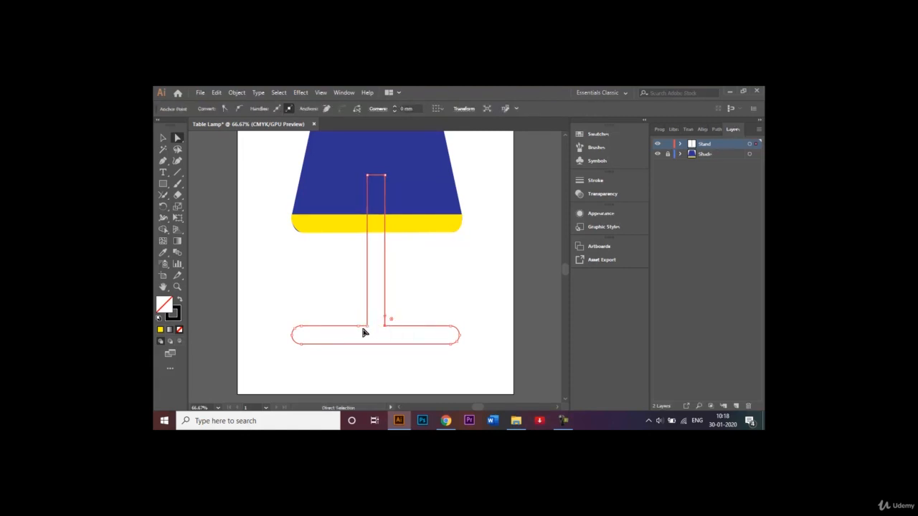
pyautogui.click(369, 329)
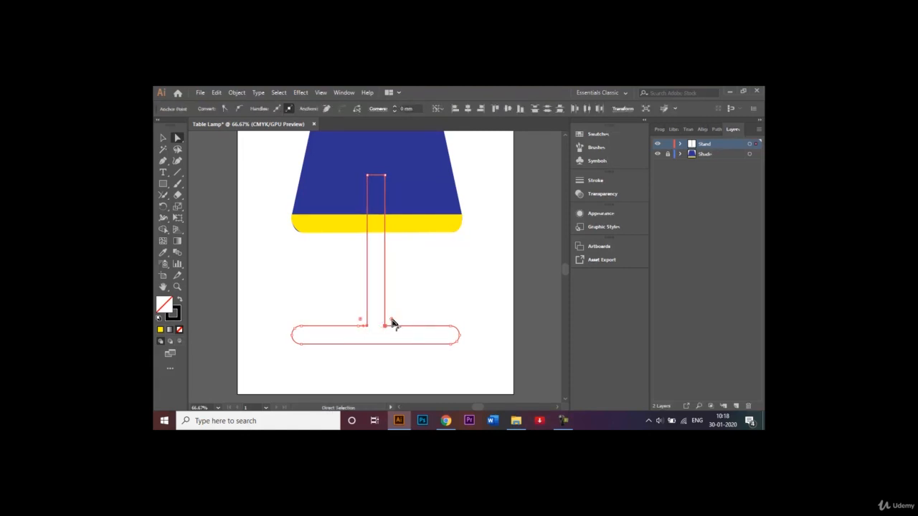
pyautogui.moveTo(393, 321); pyautogui.dragTo(404, 316)
pyautogui.click(164, 141)
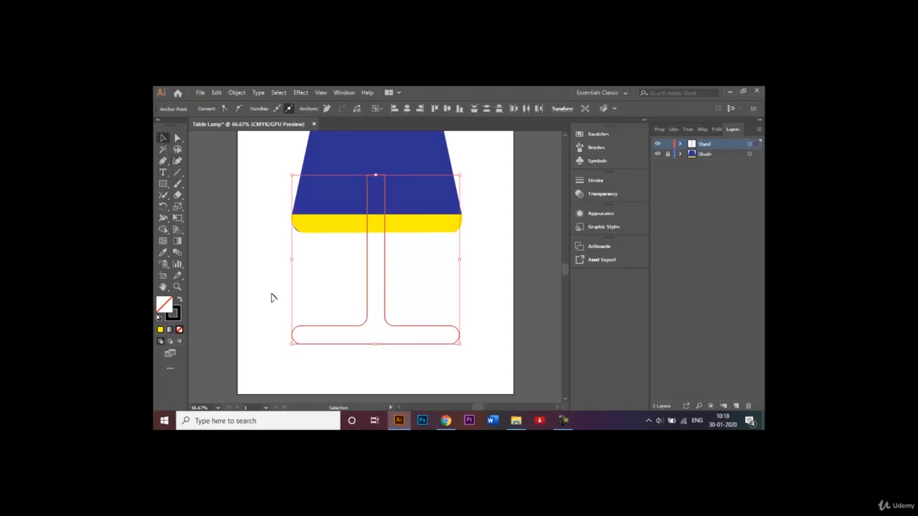
pyautogui.click(265, 308)
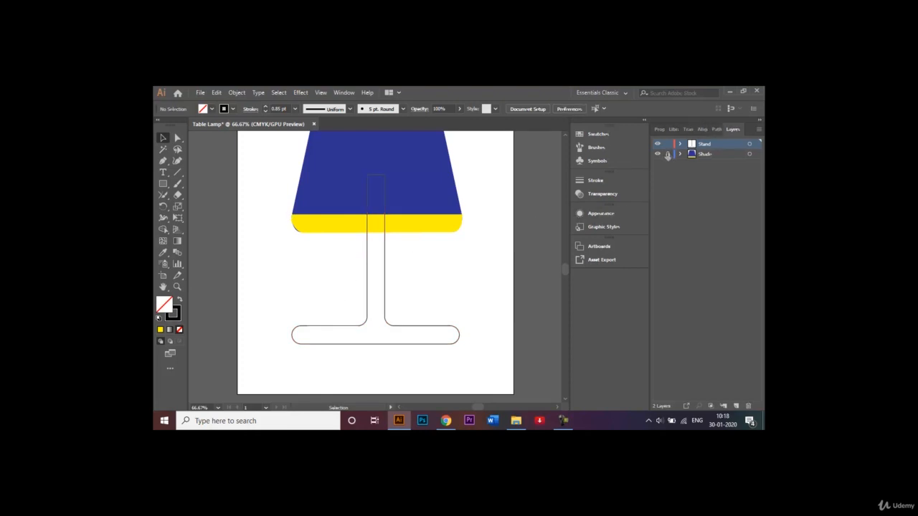
# - Try to bring the blue shade and its yellow band to the front using Arrange, then deselect them
pyautogui.click(410, 187)
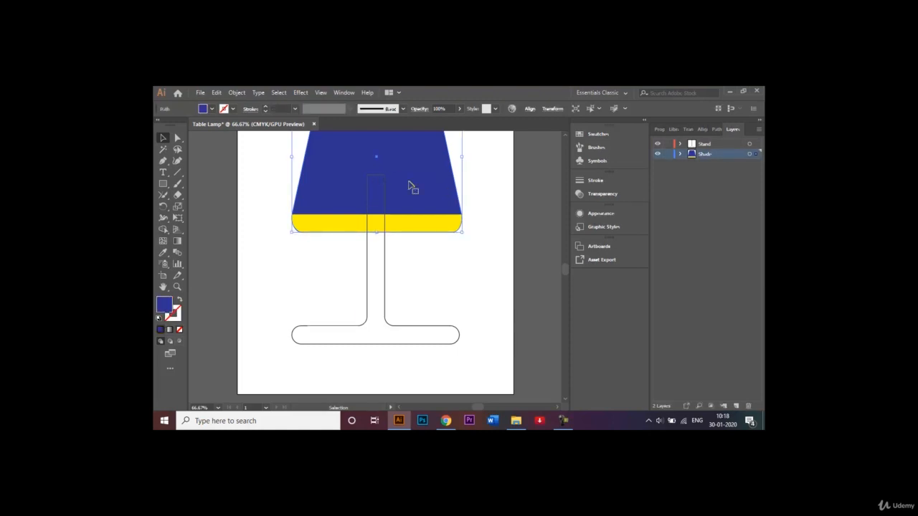
pyautogui.keyDown('shift'); pyautogui.click(429, 225); pyautogui.keyUp('shift')
pyautogui.rightClick(429, 225)
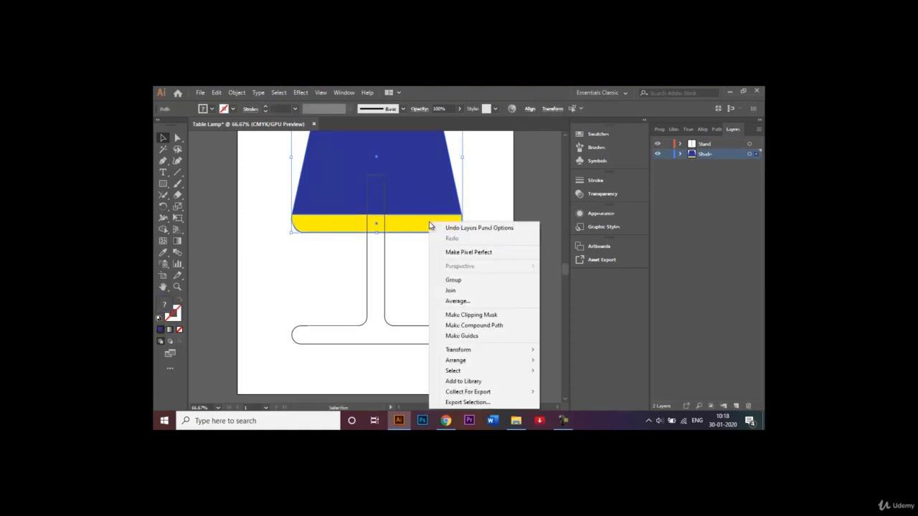
pyautogui.moveTo(504, 364)
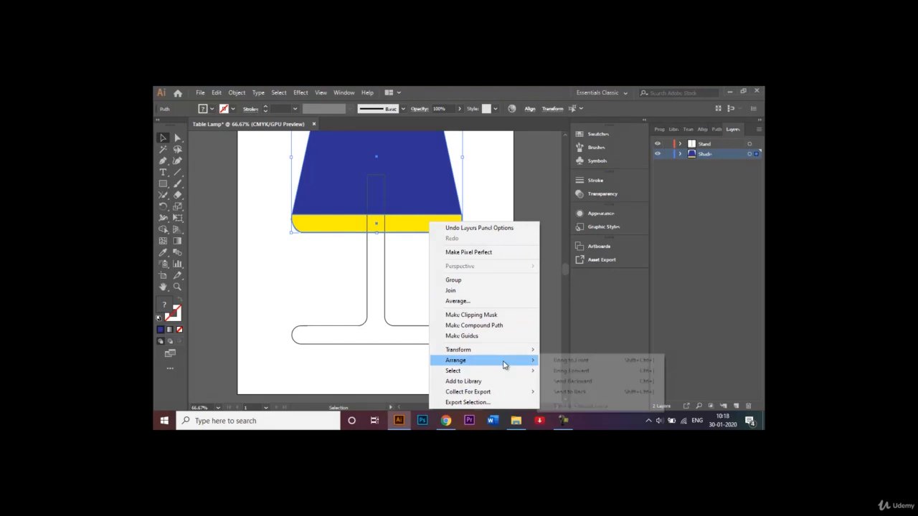
pyautogui.click(565, 360)
pyautogui.click(466, 314)
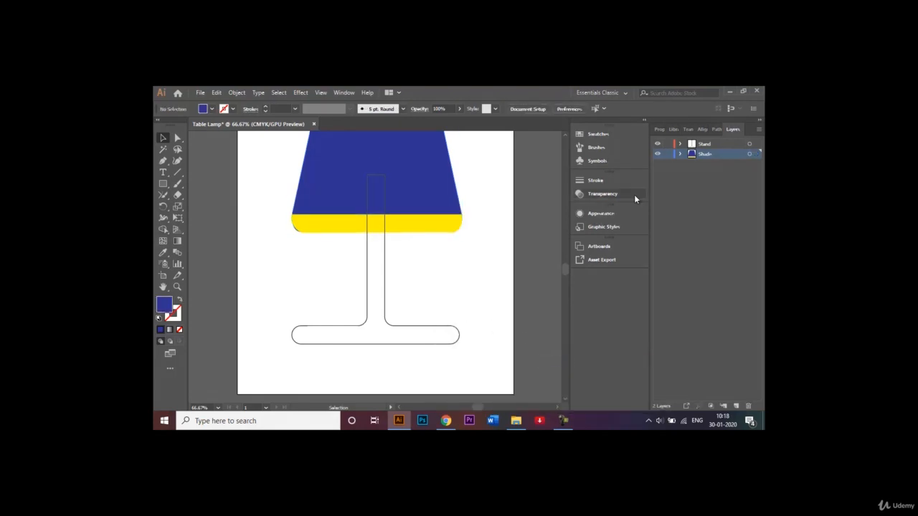
# - Move the Shade layer inside the Stand layer, above the stand path, and collapse the Stand layer
pyautogui.moveTo(716, 157); pyautogui.dragTo(715, 147)
pyautogui.click(668, 252)
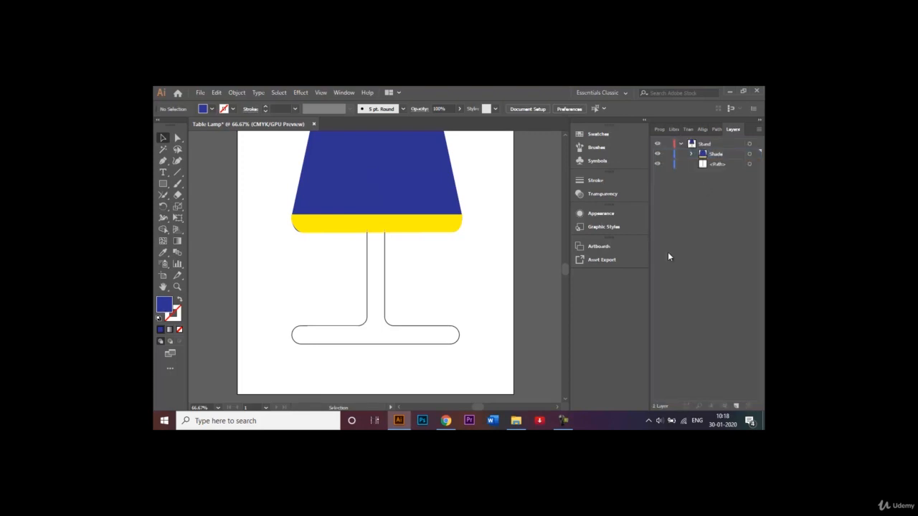
pyautogui.click(680, 145)
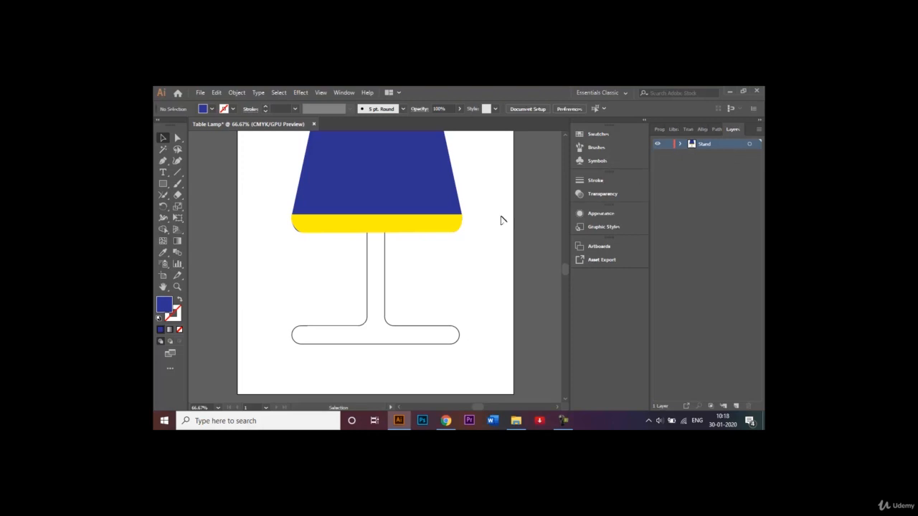
# - Fill the stand outline with a solid brown swatch, then deselect it
pyautogui.click(385, 262)
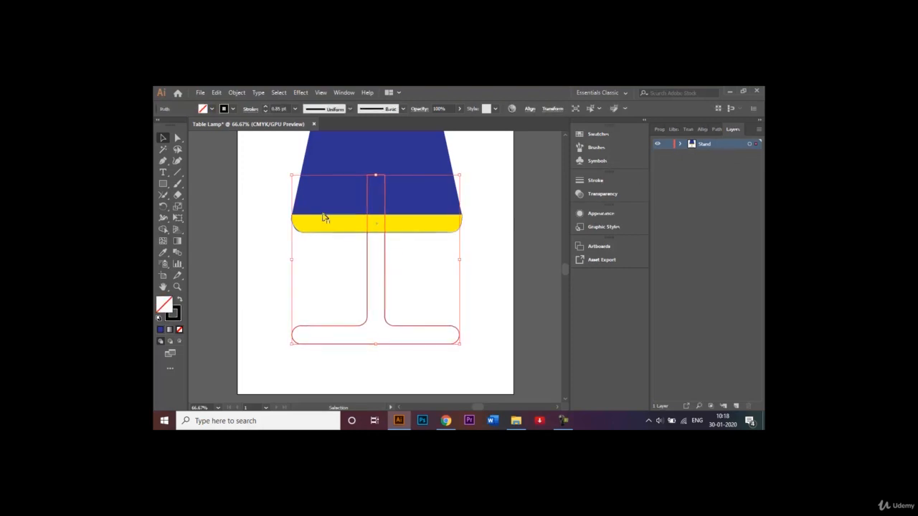
pyautogui.click(214, 110)
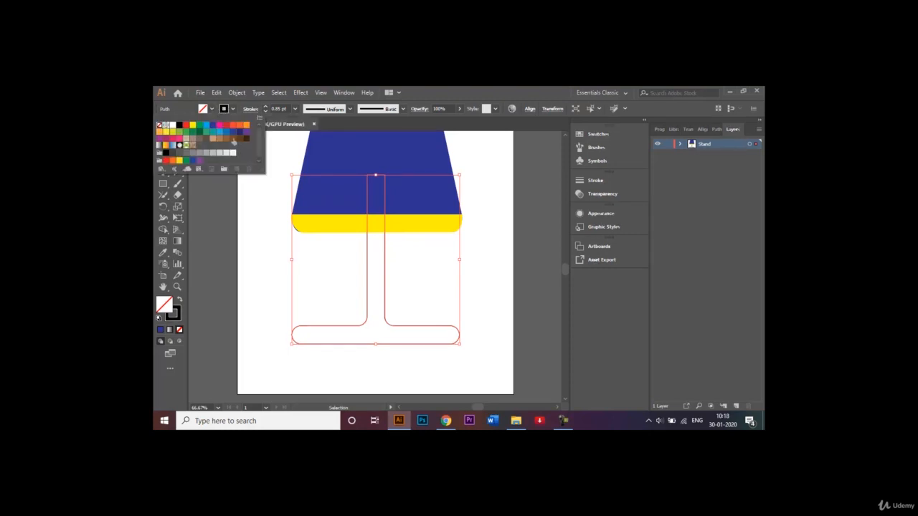
pyautogui.click(233, 142)
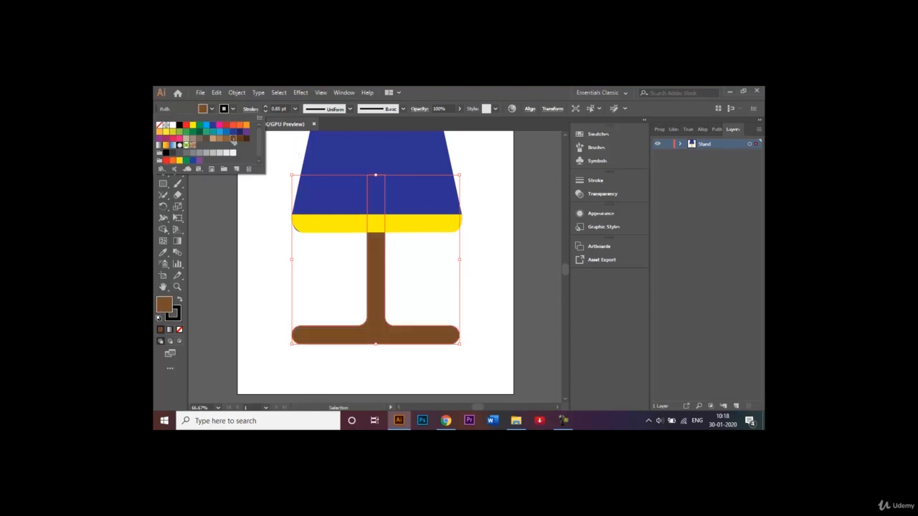
pyautogui.press('Escape')
pyautogui.click(263, 341)
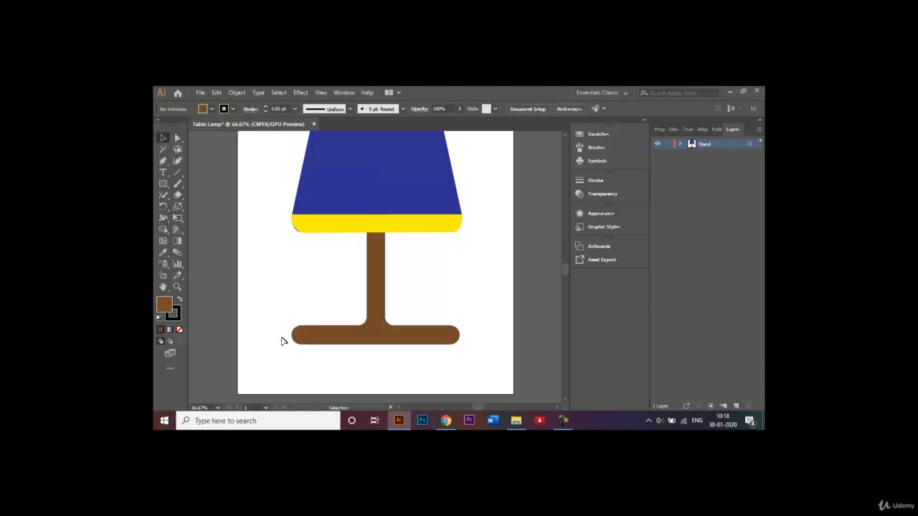
# - Scale the stand down slightly and proportionally around its centre so its base is narrower than the shade
pyautogui.click(294, 342)
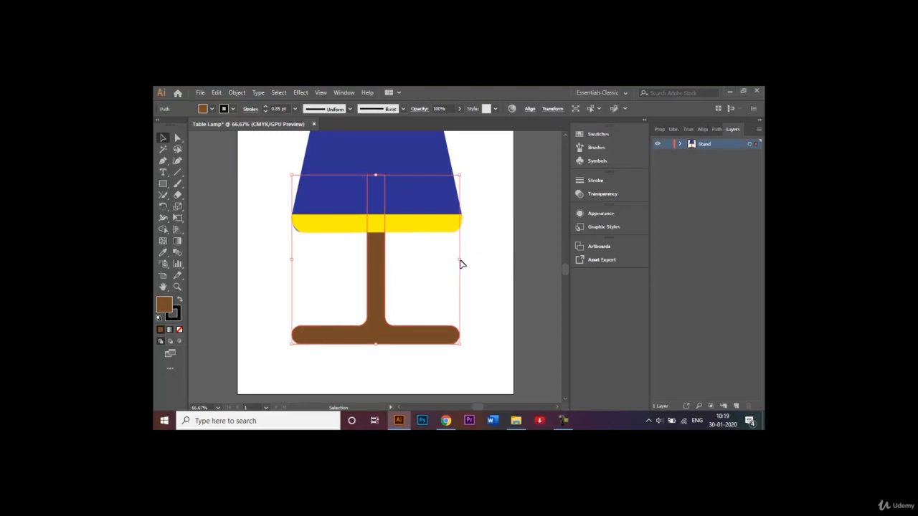
pyautogui.moveTo(461, 261); pyautogui.dragTo(447, 258)
pyautogui.click(473, 290)
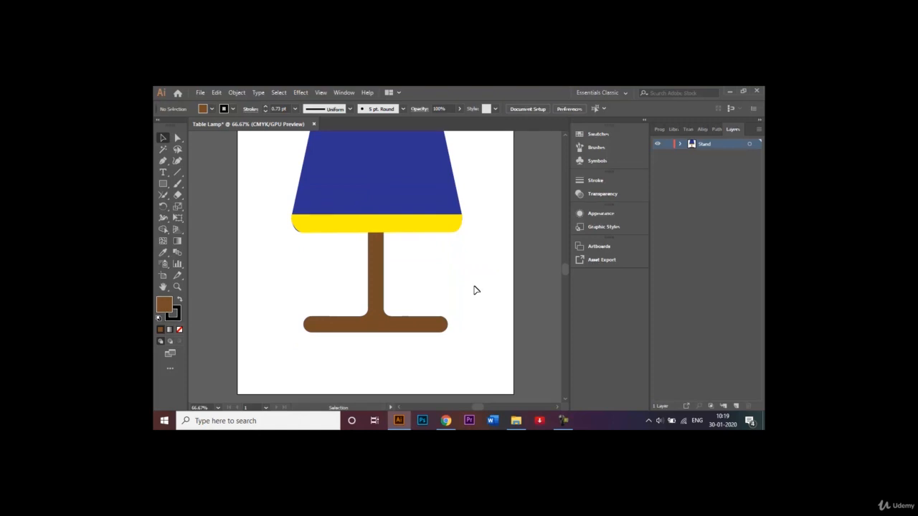
# - Apply a white-to-black linear gradient fill to the stand with the Gradient tool
pyautogui.click(424, 324)
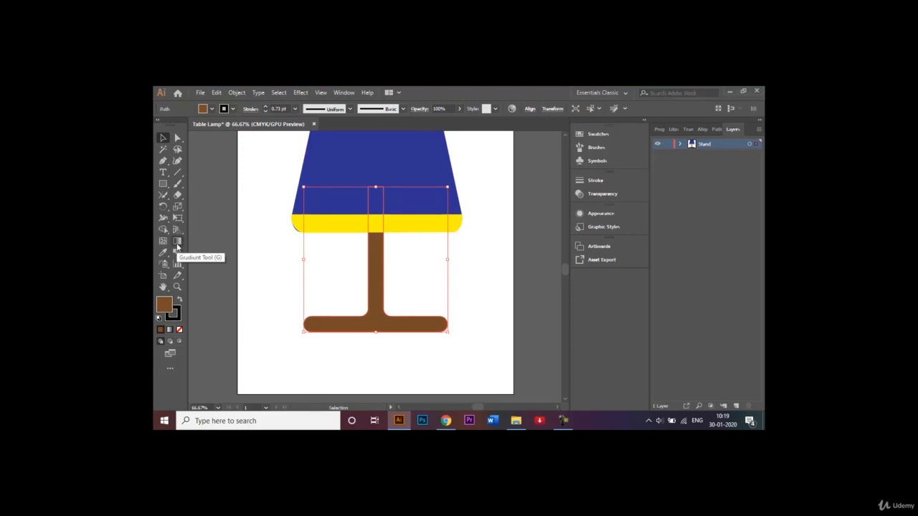
pyautogui.click(177, 247)
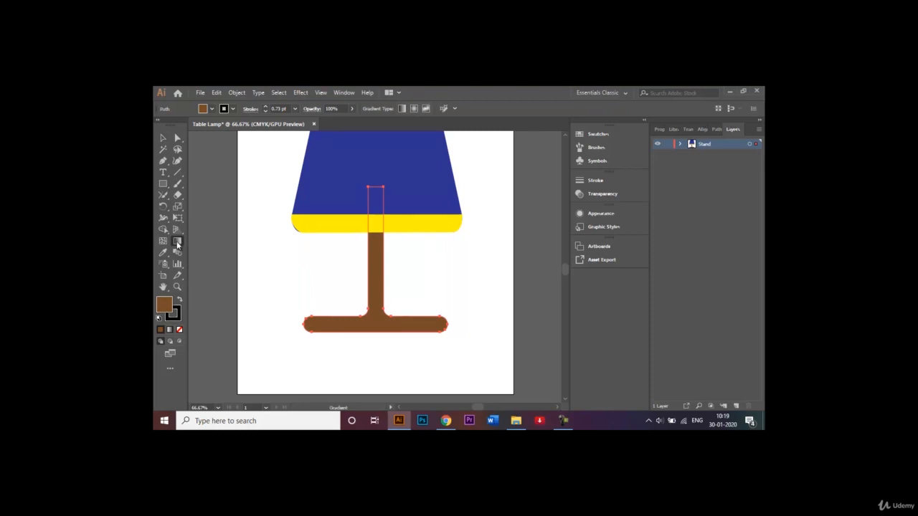
pyautogui.doubleClick(177, 245)
pyautogui.click(500, 253)
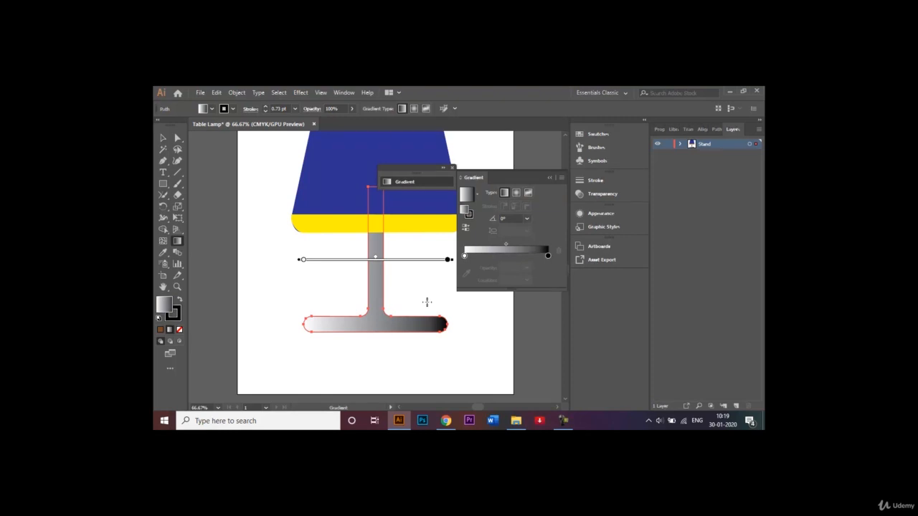
# - Recolour the stand's gradient to run from a light brown start stop to a dark brown end stop
pyautogui.doubleClick(465, 257)
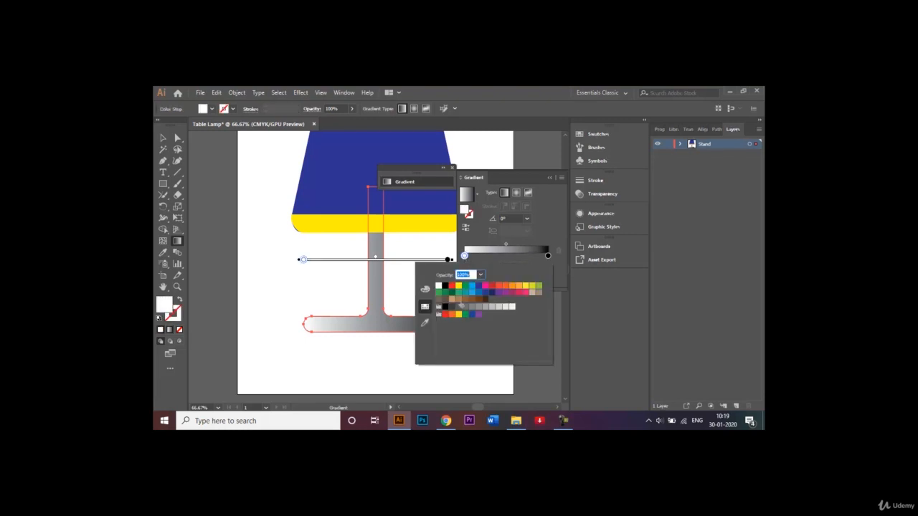
pyautogui.click(460, 306)
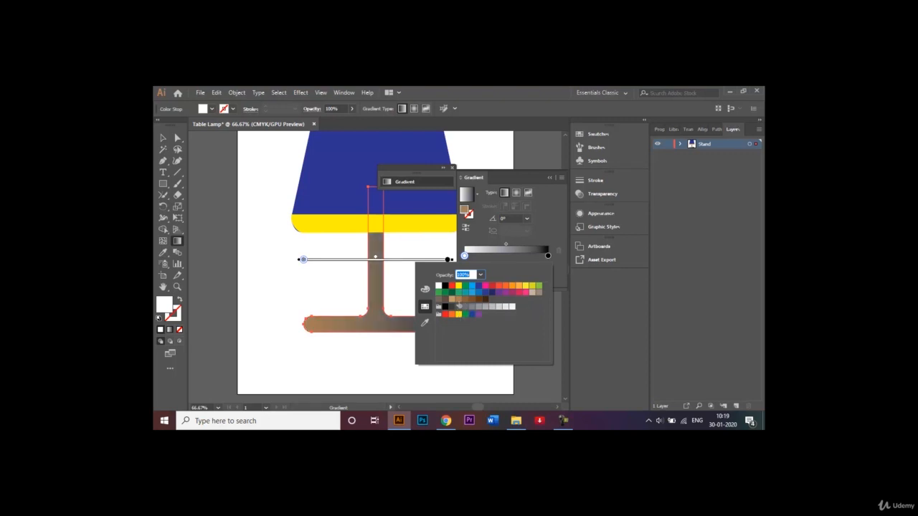
pyautogui.doubleClick(548, 256)
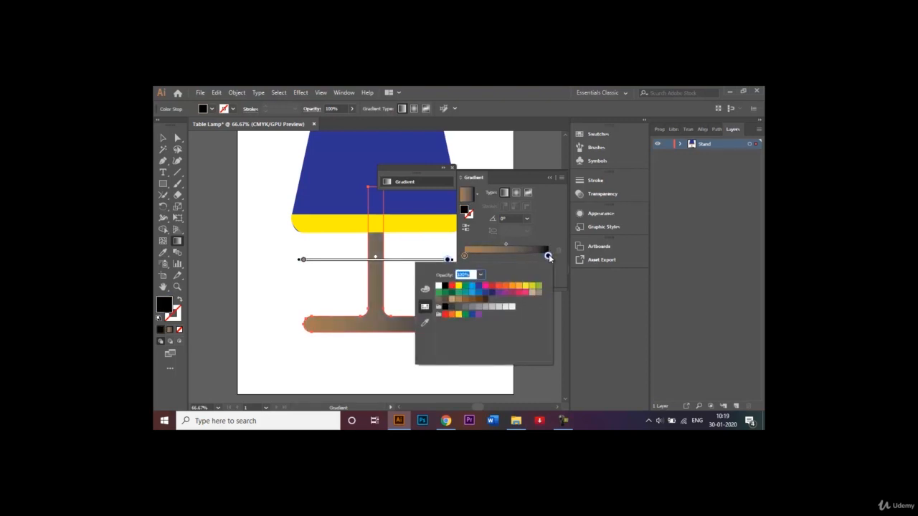
pyautogui.click(479, 300)
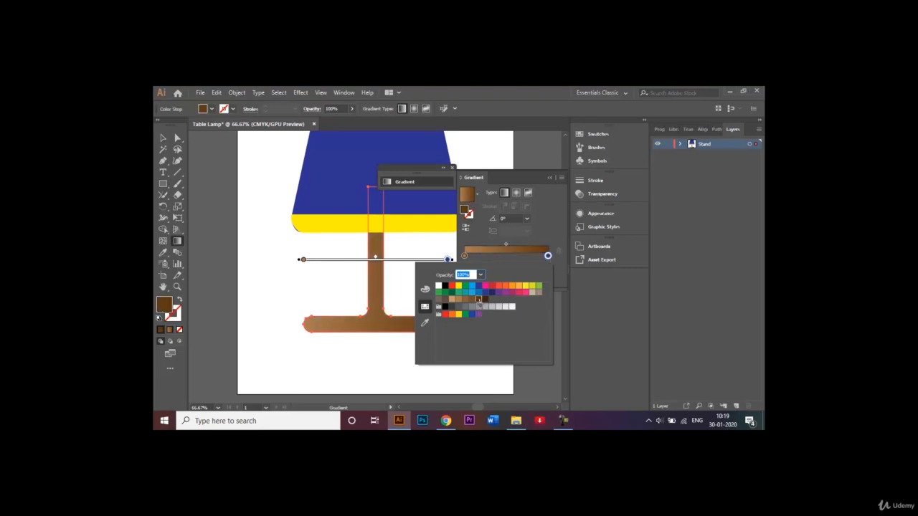
pyautogui.click(547, 238)
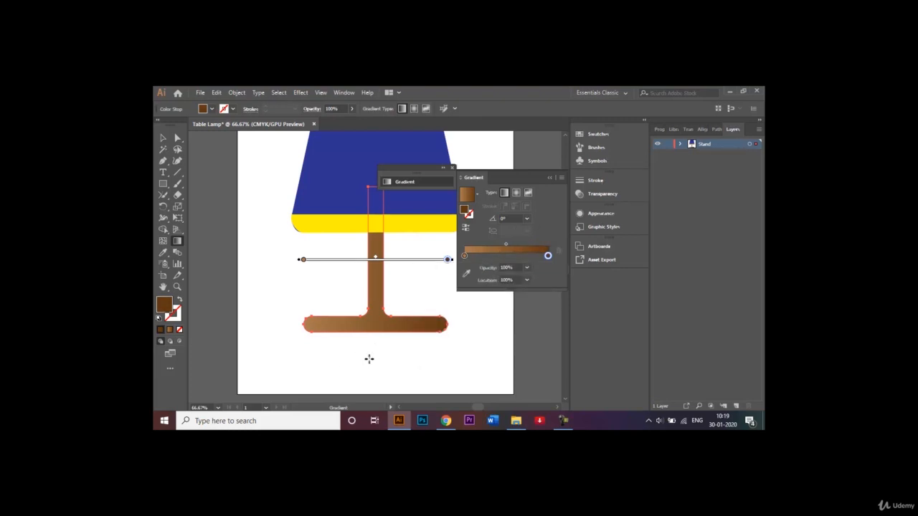
# - Set the stand's gradient angle to -45° and shift its midpoint to 55.5%, then deselect the stand
pyautogui.click(527, 218)
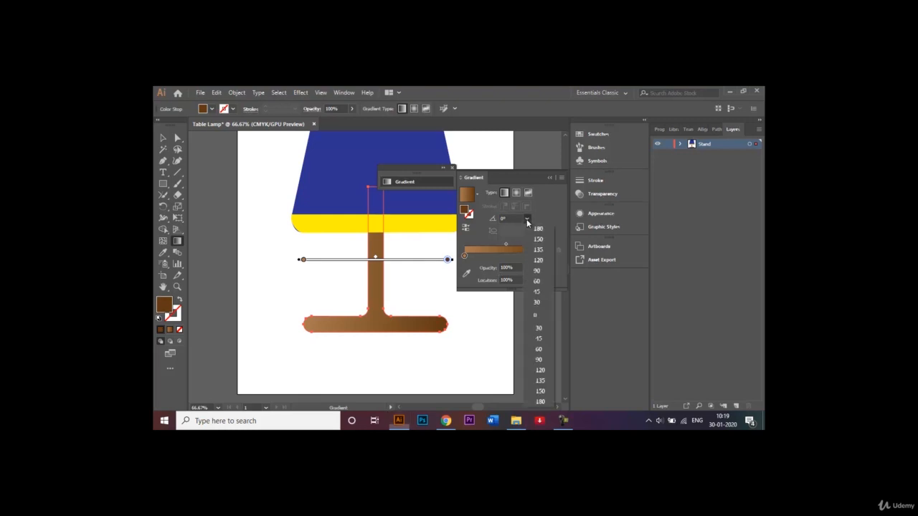
pyautogui.click(539, 339)
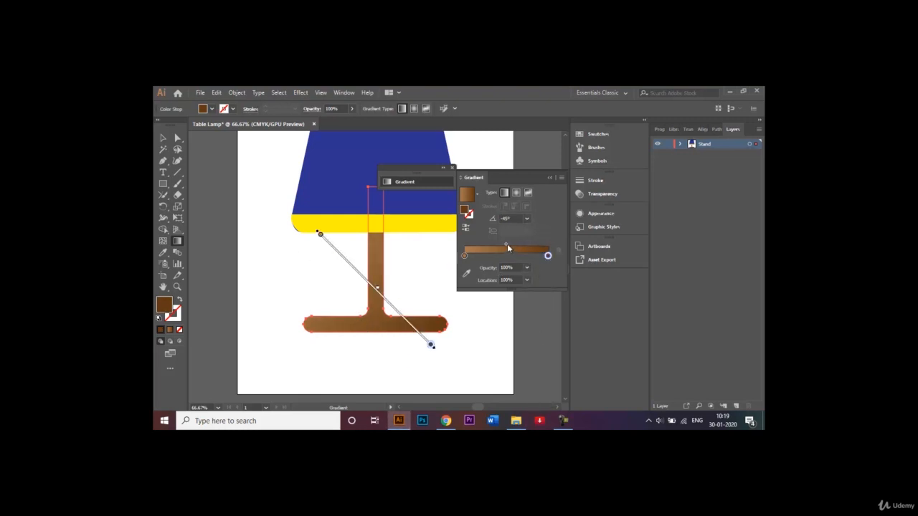
pyautogui.moveTo(507, 245); pyautogui.dragTo(515, 243)
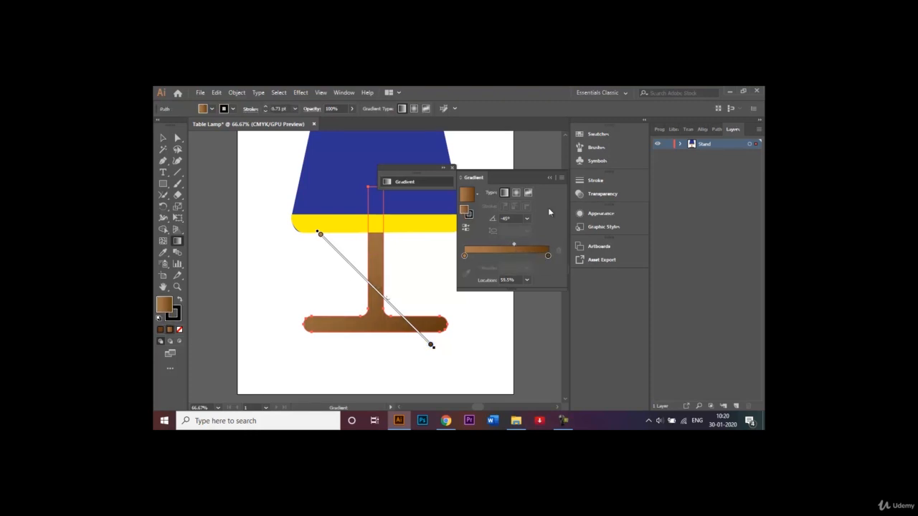
pyautogui.click(549, 177)
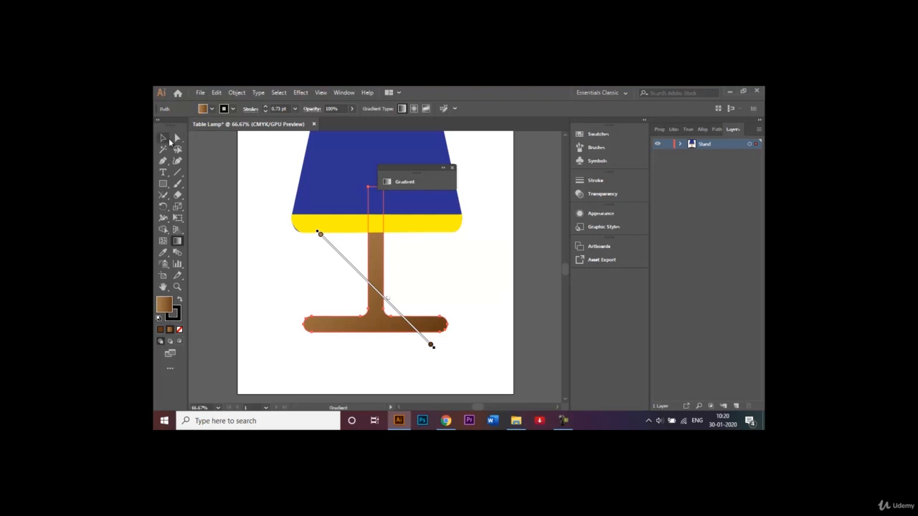
pyautogui.click(163, 138)
pyautogui.click(234, 264)
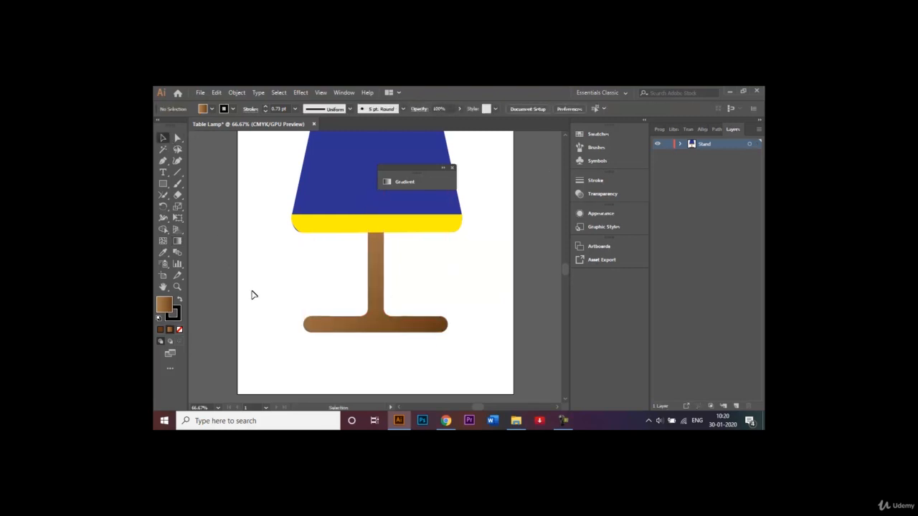
# - Remove the stand's stroke, deselect it and dismiss the floating Gradient panel
pyautogui.click(382, 277)
pyautogui.click(233, 109)
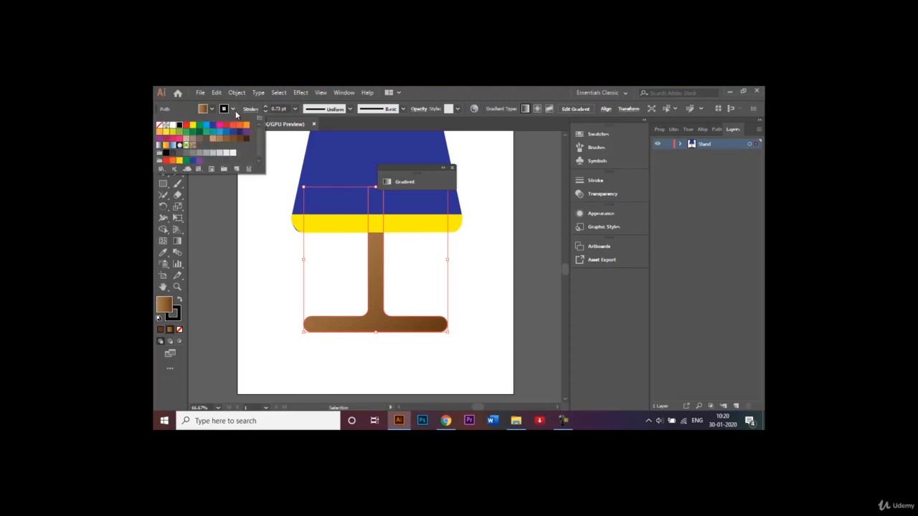
pyautogui.click(159, 125)
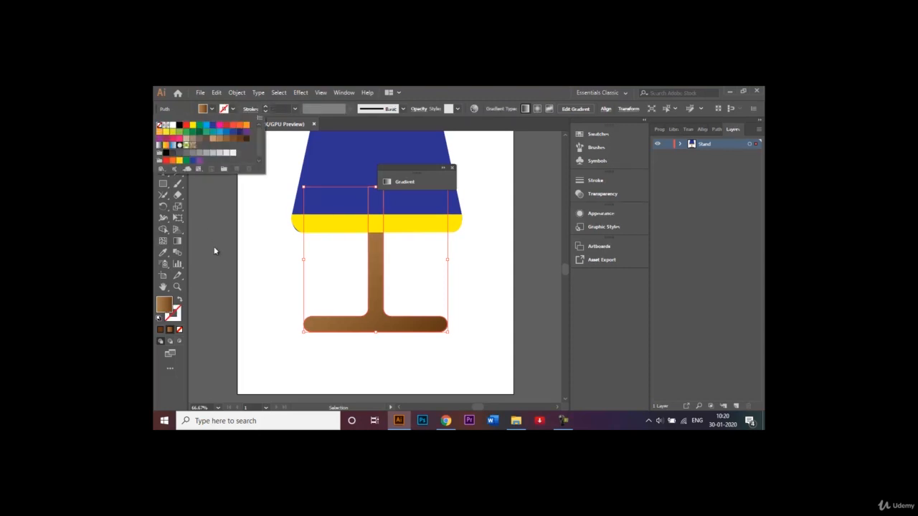
pyautogui.click(256, 262)
pyautogui.click(261, 267)
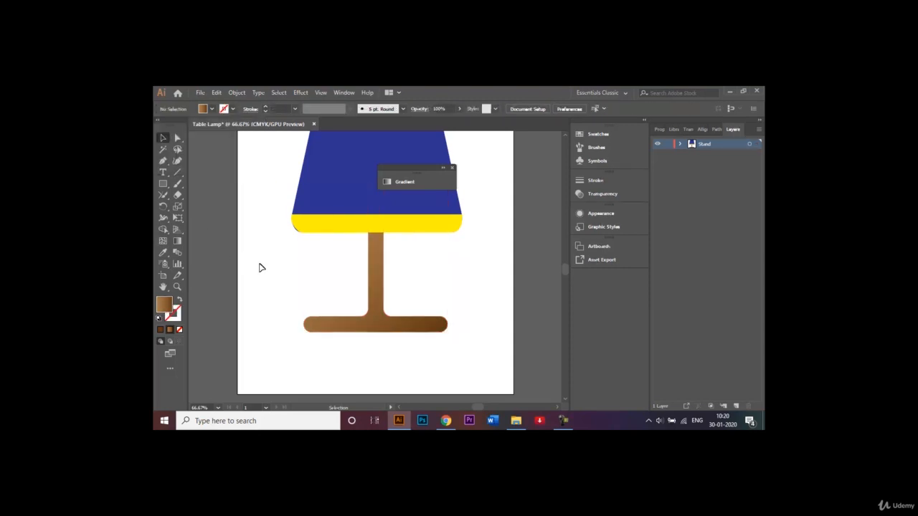
pyautogui.click(451, 167)
# - Draw a black, strokeless rectangle over the right half of the shade, extending past its top, right and bottom edges, then deselect it
pyautogui.hotkey('ctrl', '0')
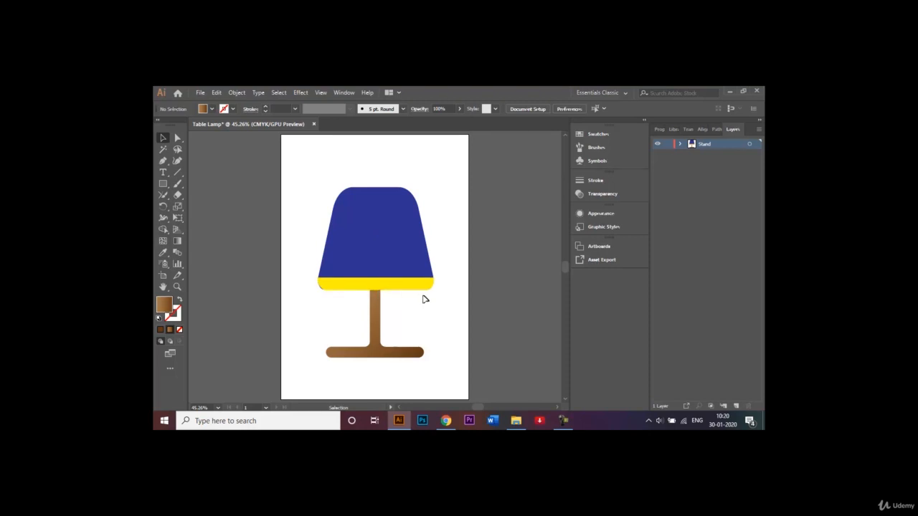
pyautogui.click(165, 186)
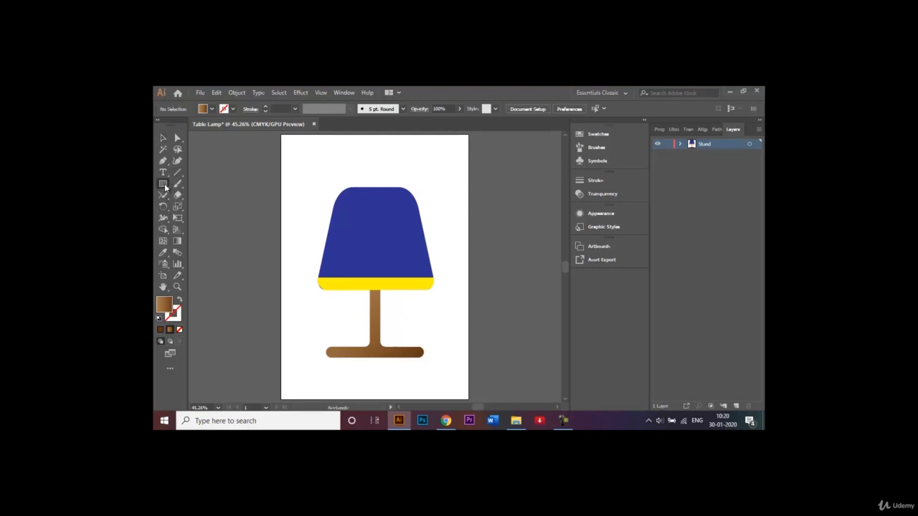
pyautogui.click(213, 108)
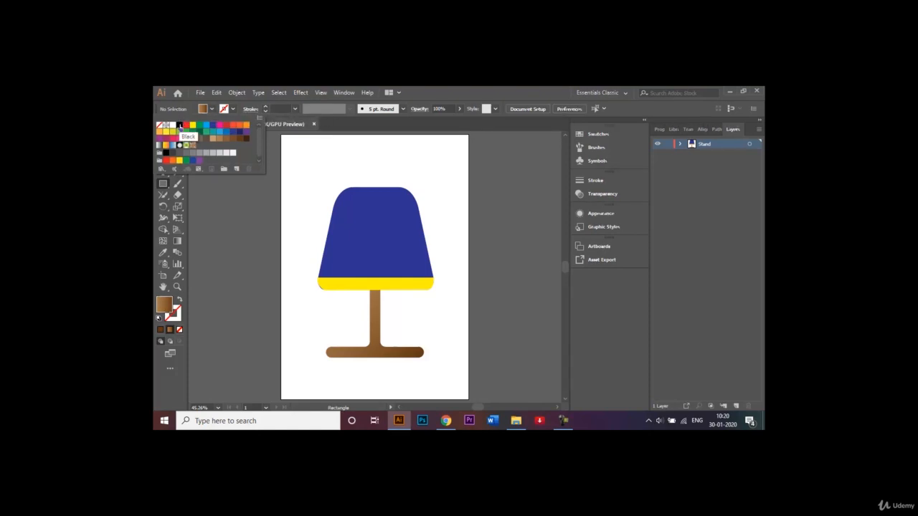
pyautogui.click(179, 126)
pyautogui.click(219, 237)
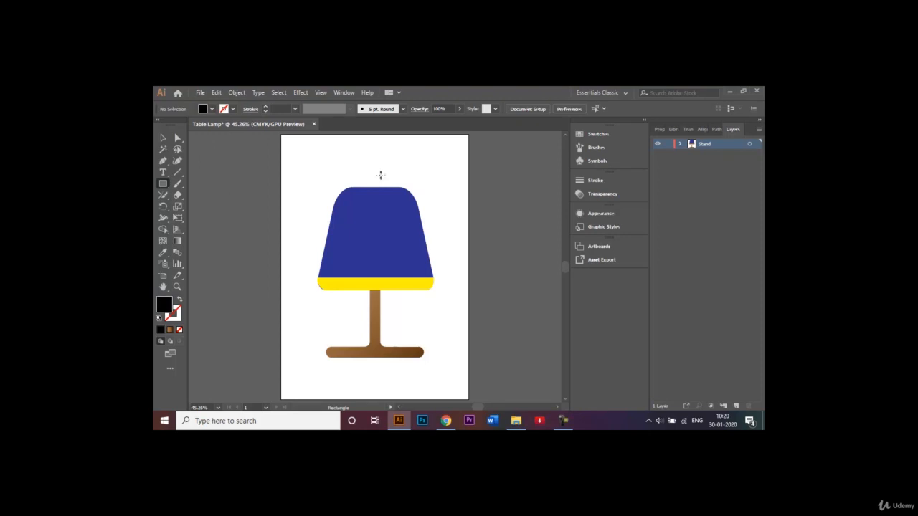
pyautogui.moveTo(380, 169); pyautogui.dragTo(449, 306)
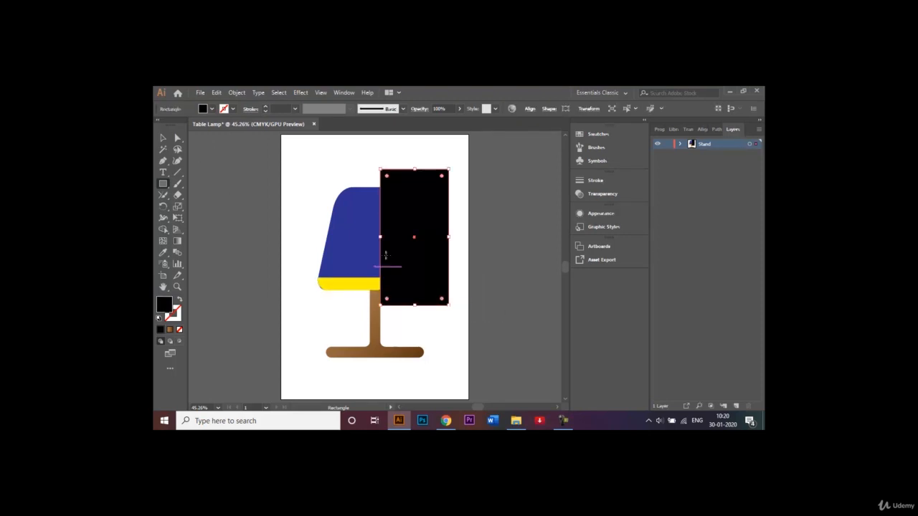
pyautogui.click(163, 138)
pyautogui.click(294, 177)
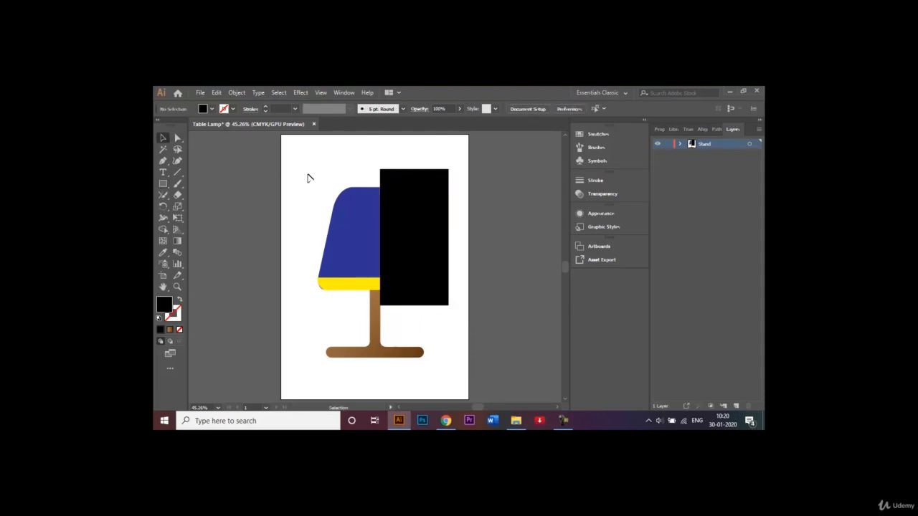
# - Trim the black rectangle to the lampshade's right half by removing its parts outside the shade with the Shape Builder tool, then deselect everything
pyautogui.hotkey('ctrl', 'a')
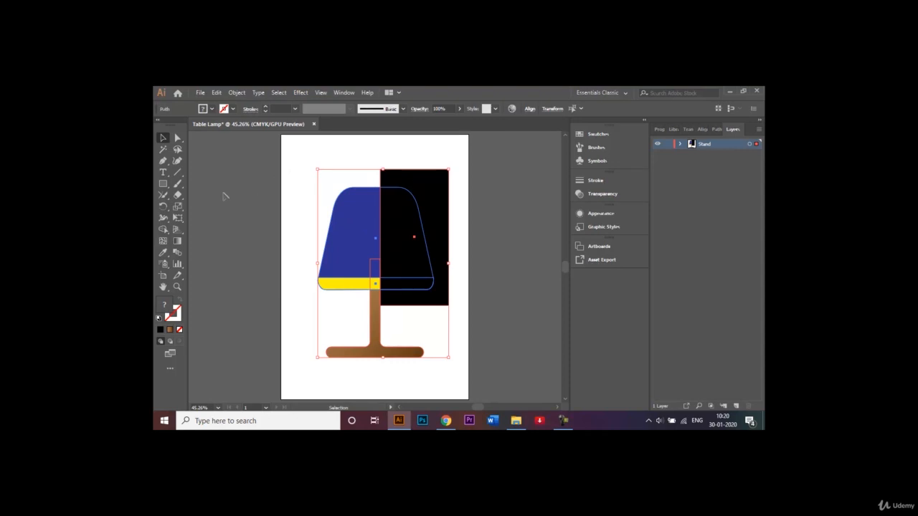
pyautogui.click(164, 230)
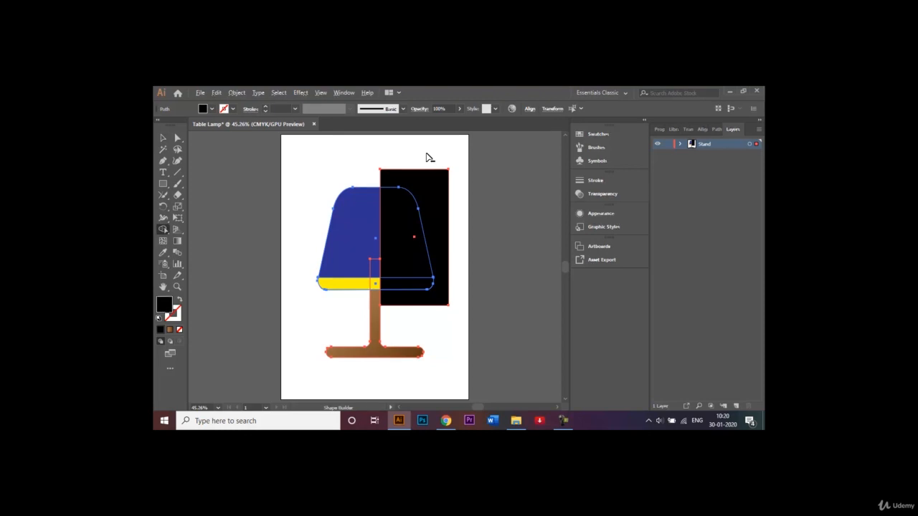
pyautogui.moveTo(426, 154)
pyautogui.mouseDown()
pyautogui.moveTo(444, 266)
pyautogui.moveTo(433, 329)
pyautogui.mouseUp()
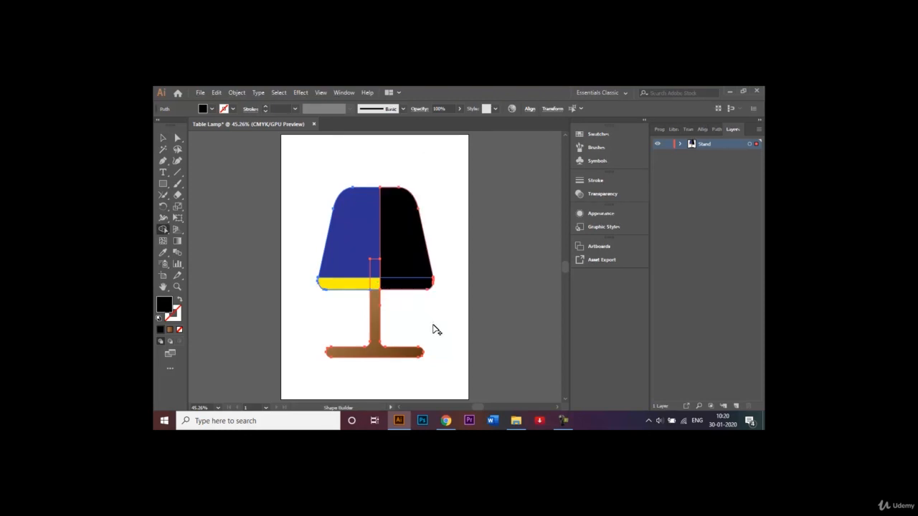
pyautogui.press('v')
pyautogui.hotkey('ctrl', 'a')
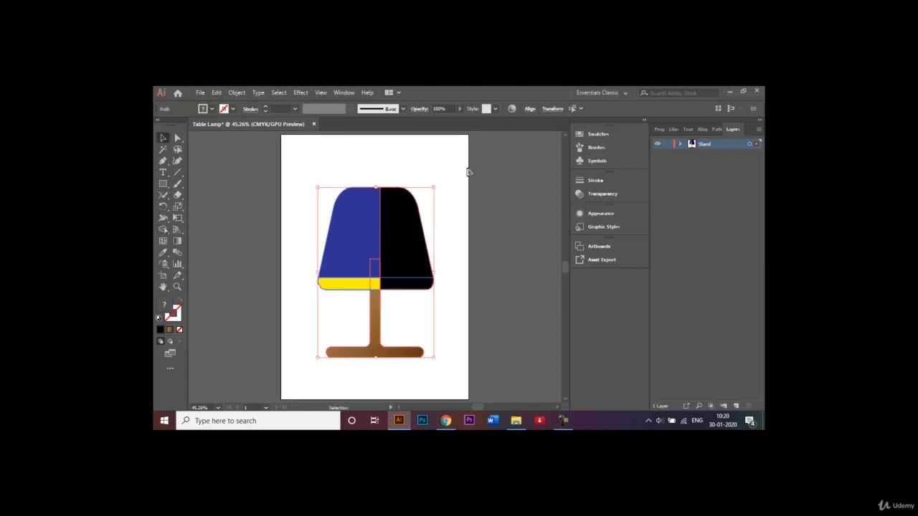
pyautogui.click(467, 172)
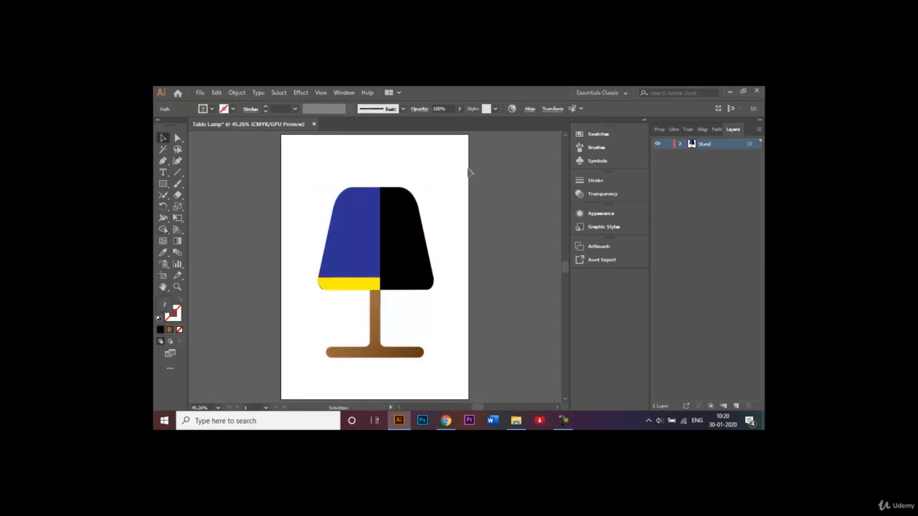
# - Set the opacity of the black shape over the shade's right half to 20%, then deselect it
pyautogui.click(395, 218)
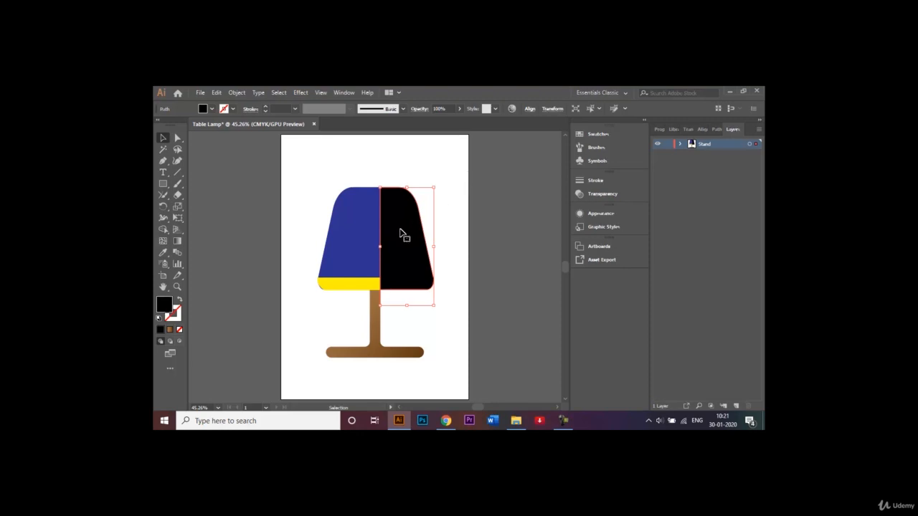
pyautogui.click(608, 195)
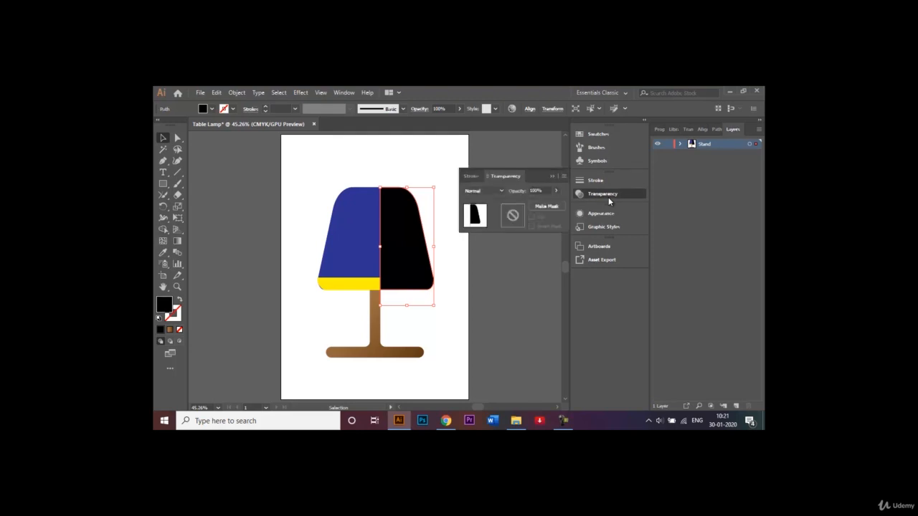
pyautogui.click(535, 191)
pyautogui.write('20')
pyautogui.press('Return')
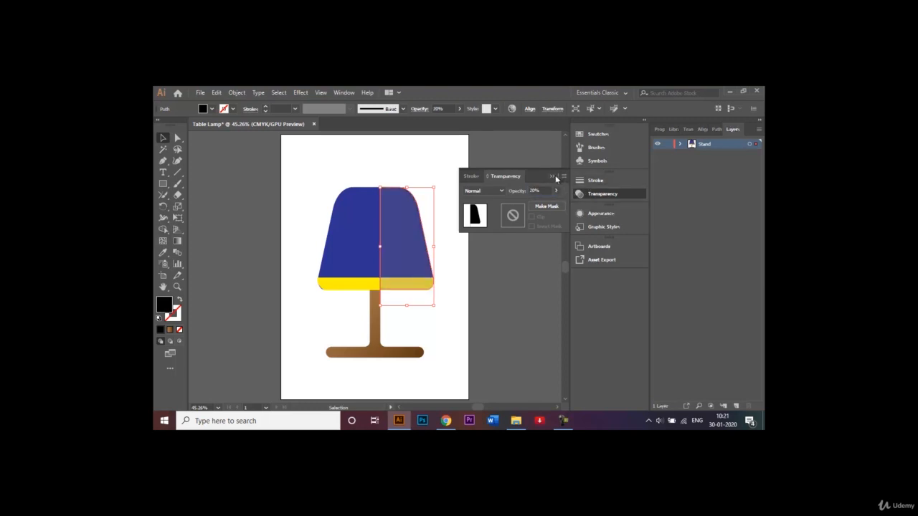
pyautogui.click(553, 176)
pyautogui.click(349, 158)
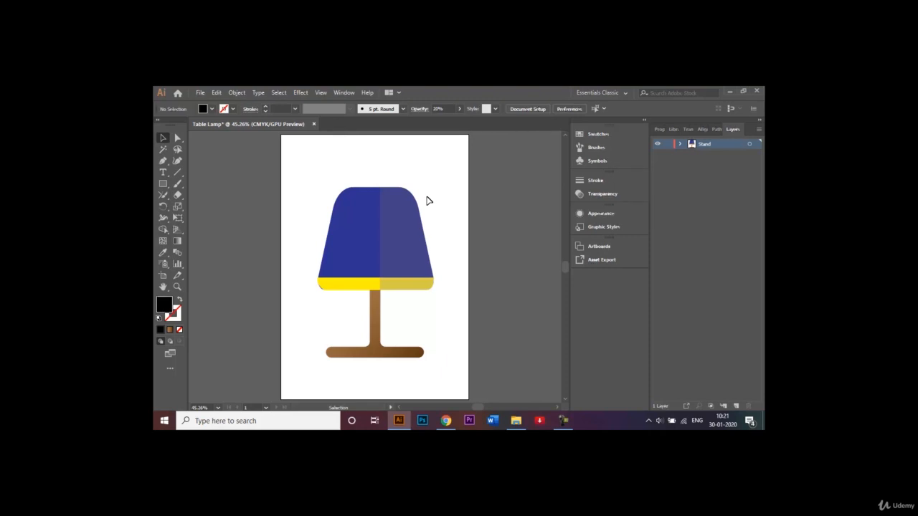
# - Save the illustration as Table Lamp.ai in Adobe Illustrator format, using the Illustrator CC version and the default options
pyautogui.click(201, 92)
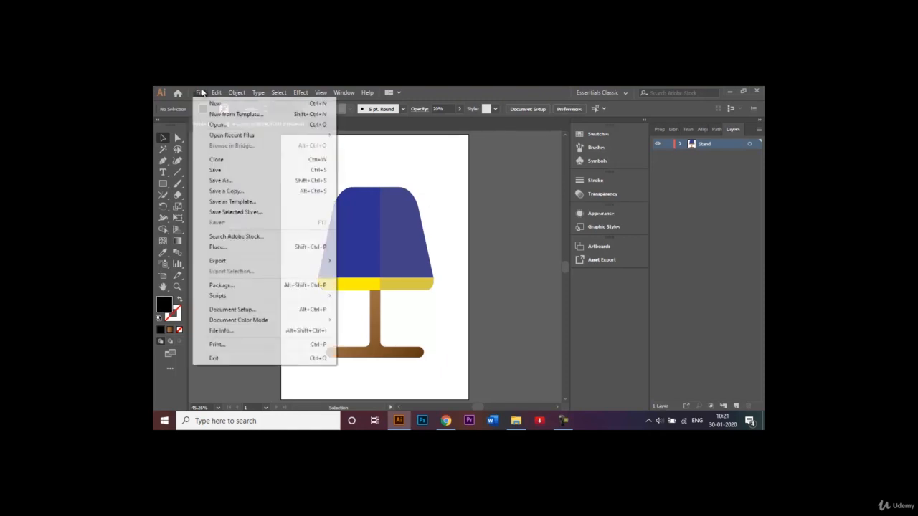
pyautogui.click(197, 92)
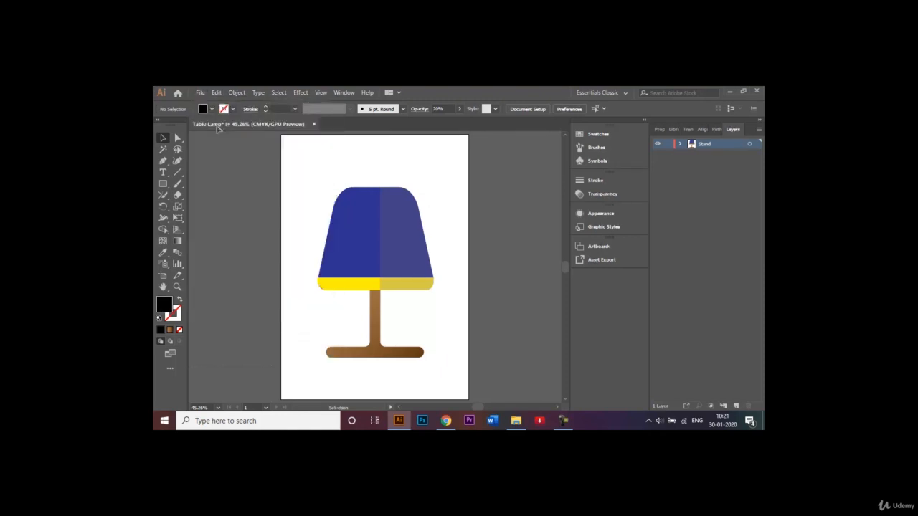
pyautogui.click(196, 93)
pyautogui.click(232, 182)
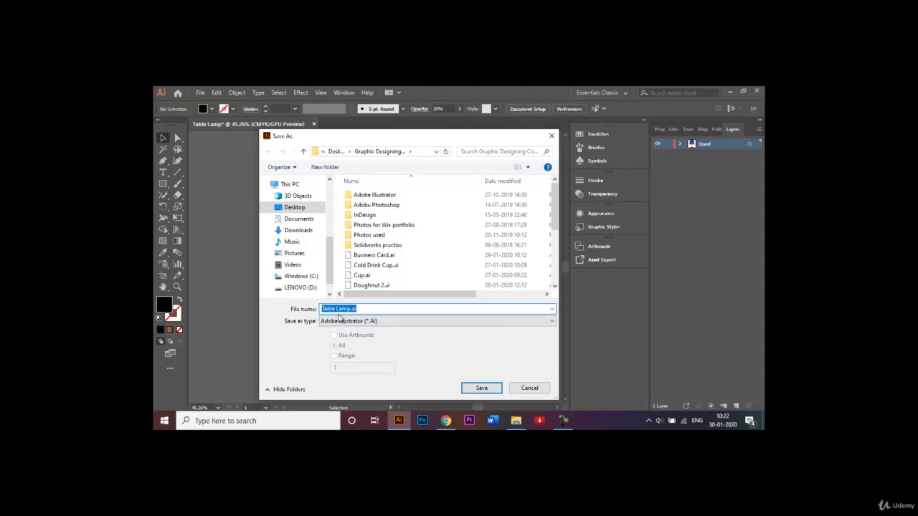
pyautogui.click(482, 388)
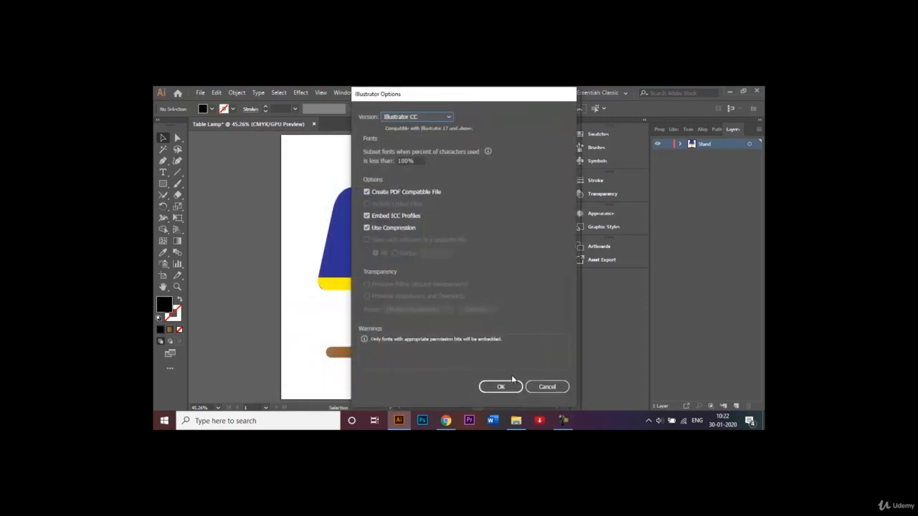
pyautogui.click(501, 387)
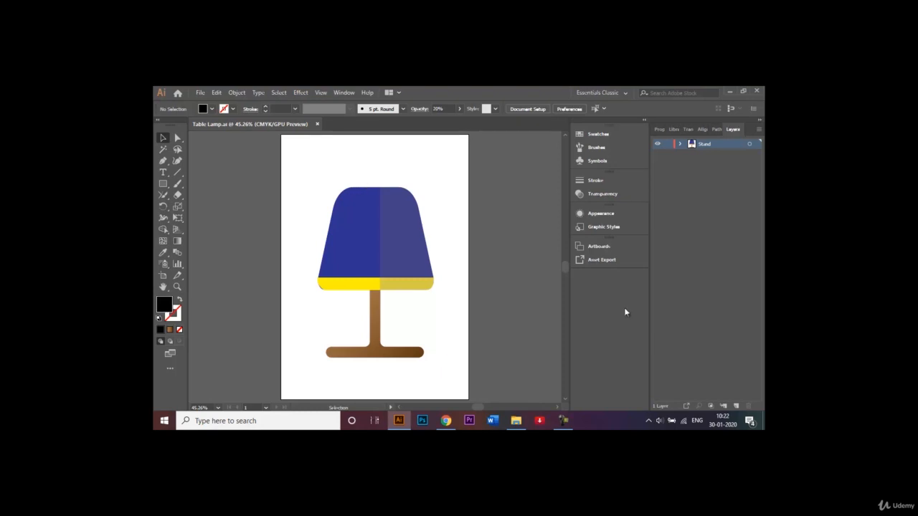
pyautogui.click(563, 420)
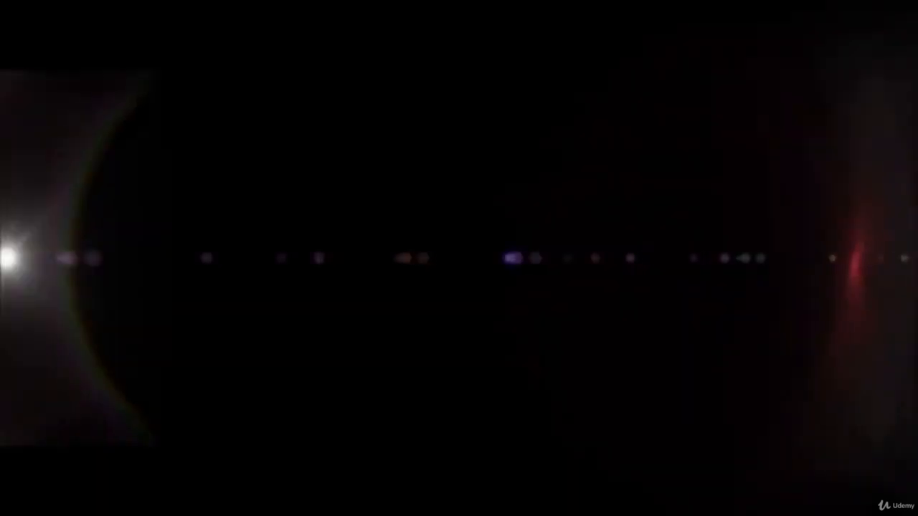